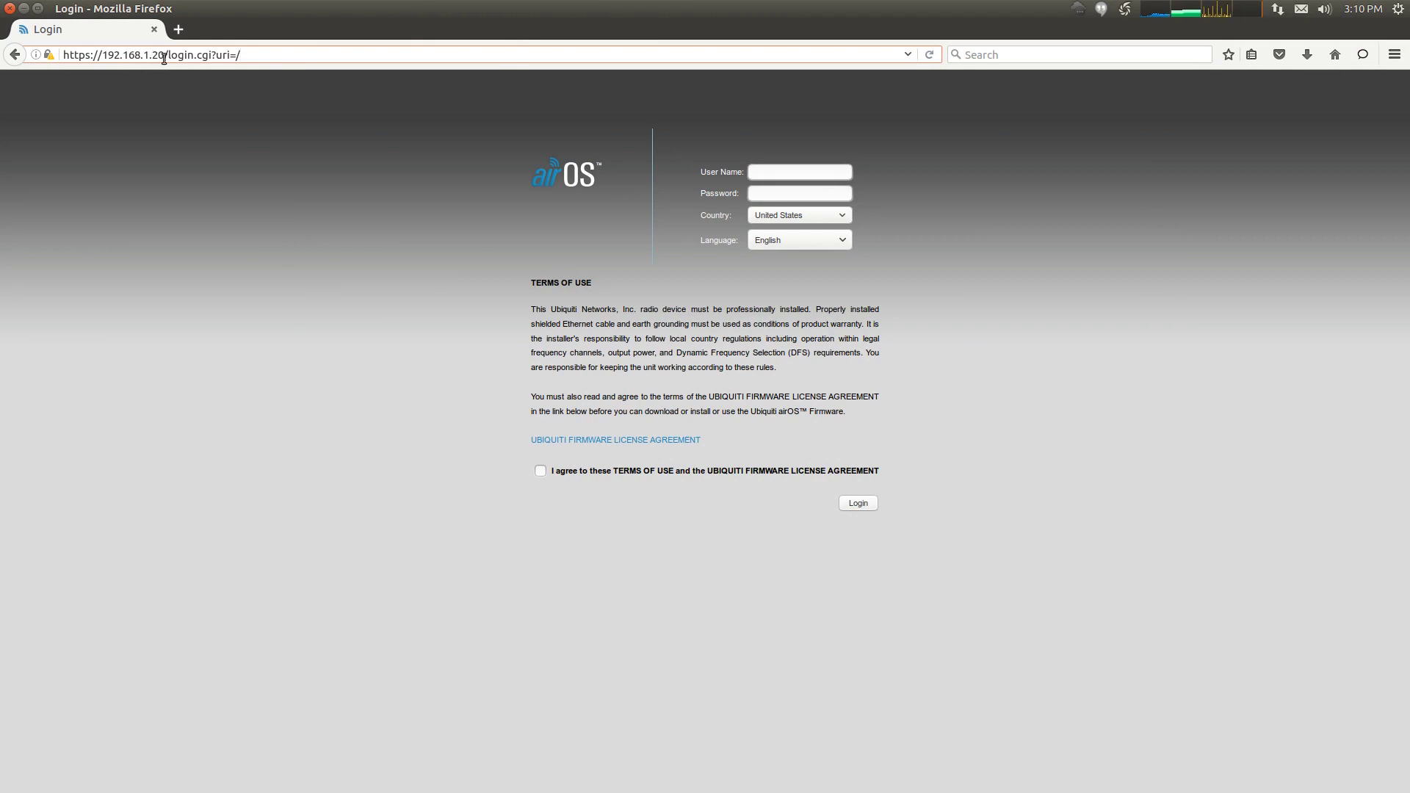
- Enter the default admin user name and password, accept the terms of use, and log in
{"action": "left_click", "coordinate": [798, 174]}
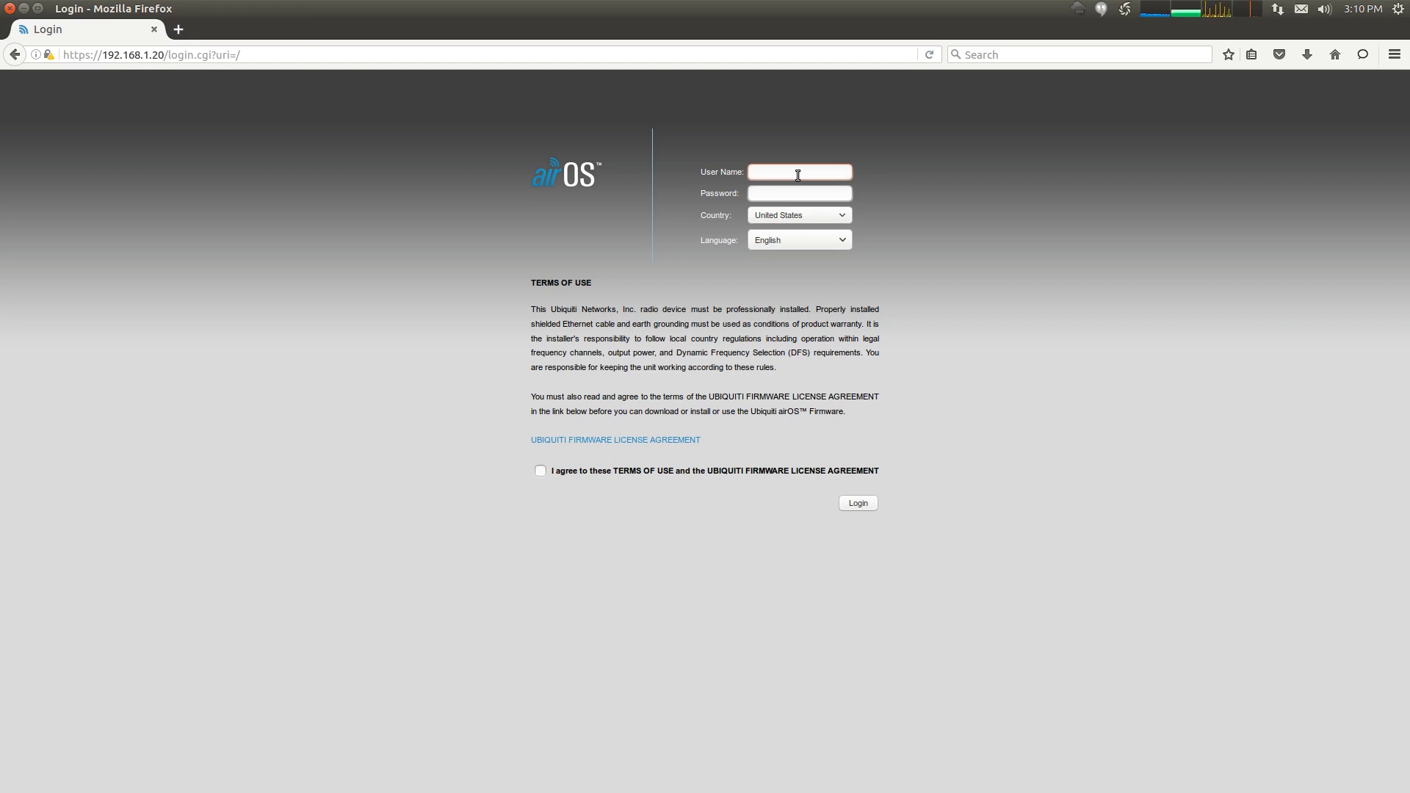
{"action": "type", "text": "bnt"}
{"action": "key", "text": "Tab"}
{"action": "type", "text": "u"}
{"action": "left_click", "coordinate": [873, 499]}
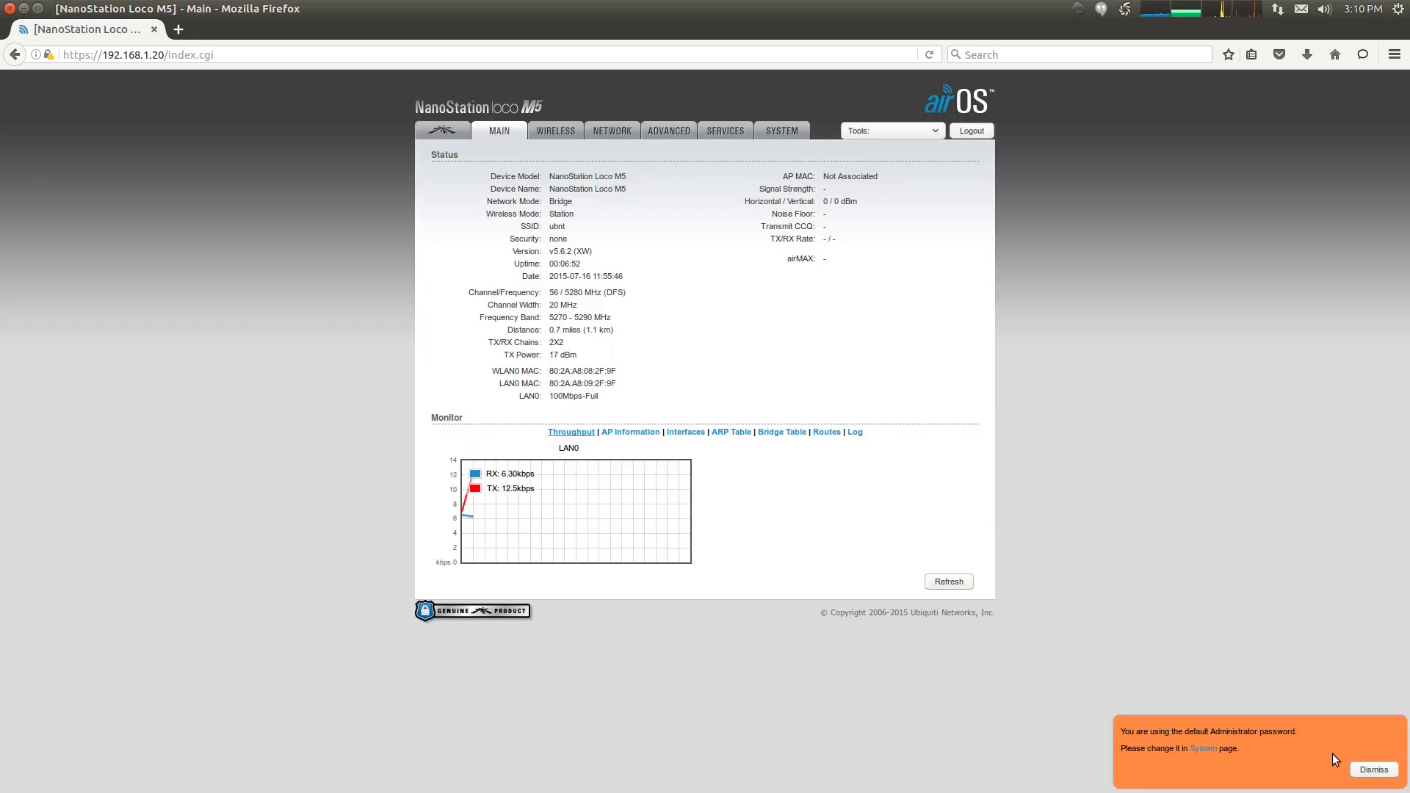
- Dismiss the default-password warning and go to the Network settings page
{"action": "left_click", "coordinate": [1369, 772]}
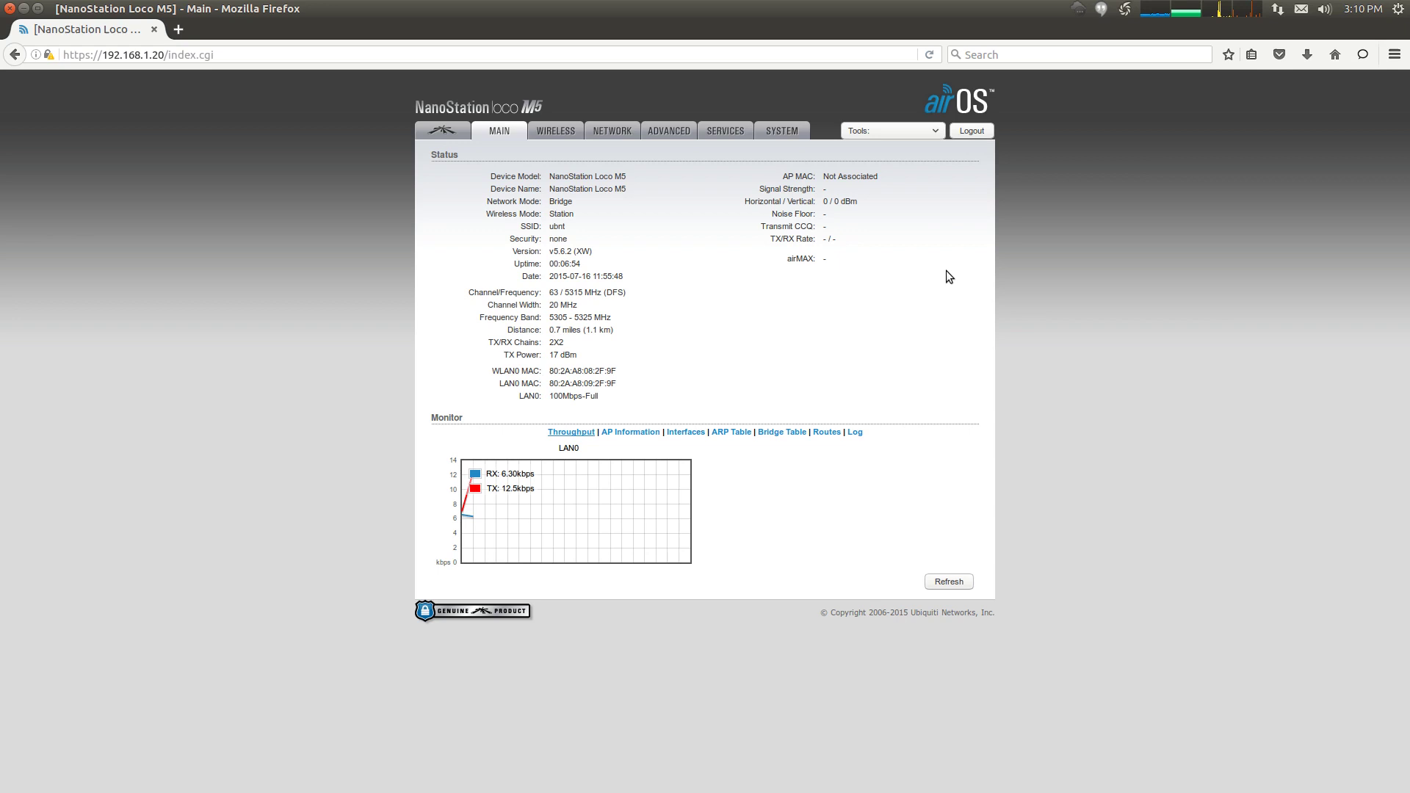
{"action": "left_click", "coordinate": [613, 130]}
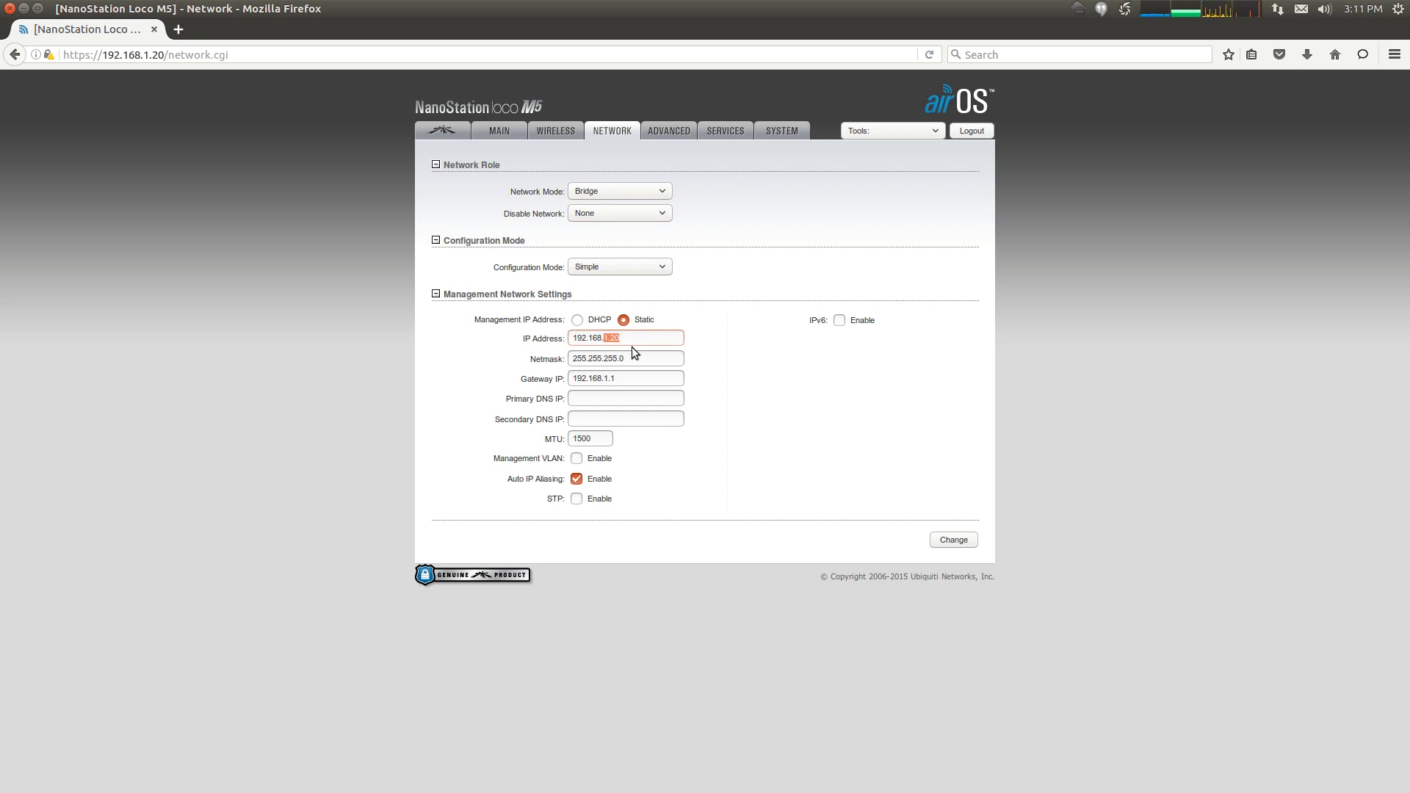
- Set the management IP to 192.168.3.248 and the gateway to 192.168.3.1, then apply the changes
{"action": "type", "text": "3.248"}
{"action": "double_click", "coordinate": [633, 379]}
{"action": "type", "text": "1"}
{"action": "left_click", "coordinate": [960, 543]}
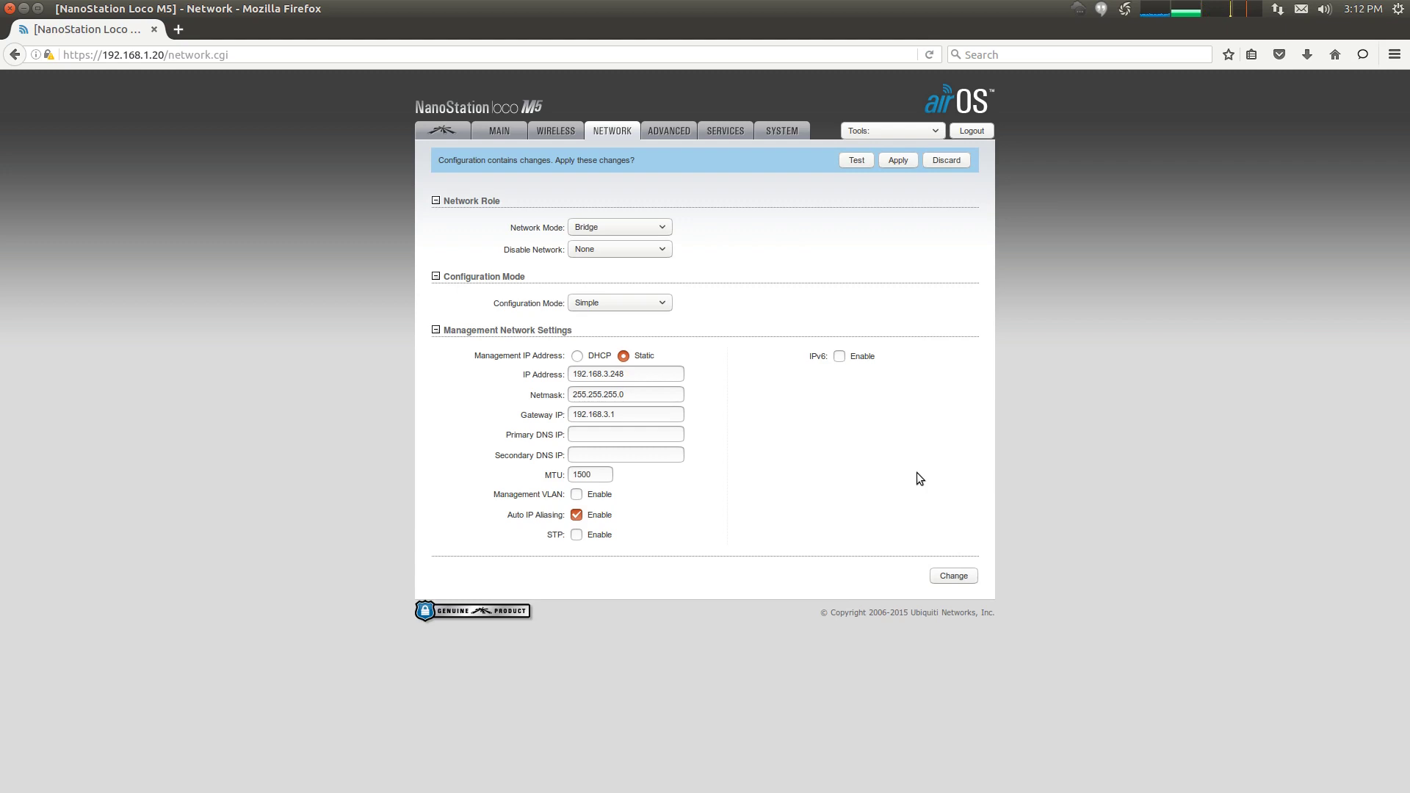
{"action": "left_click", "coordinate": [902, 165]}
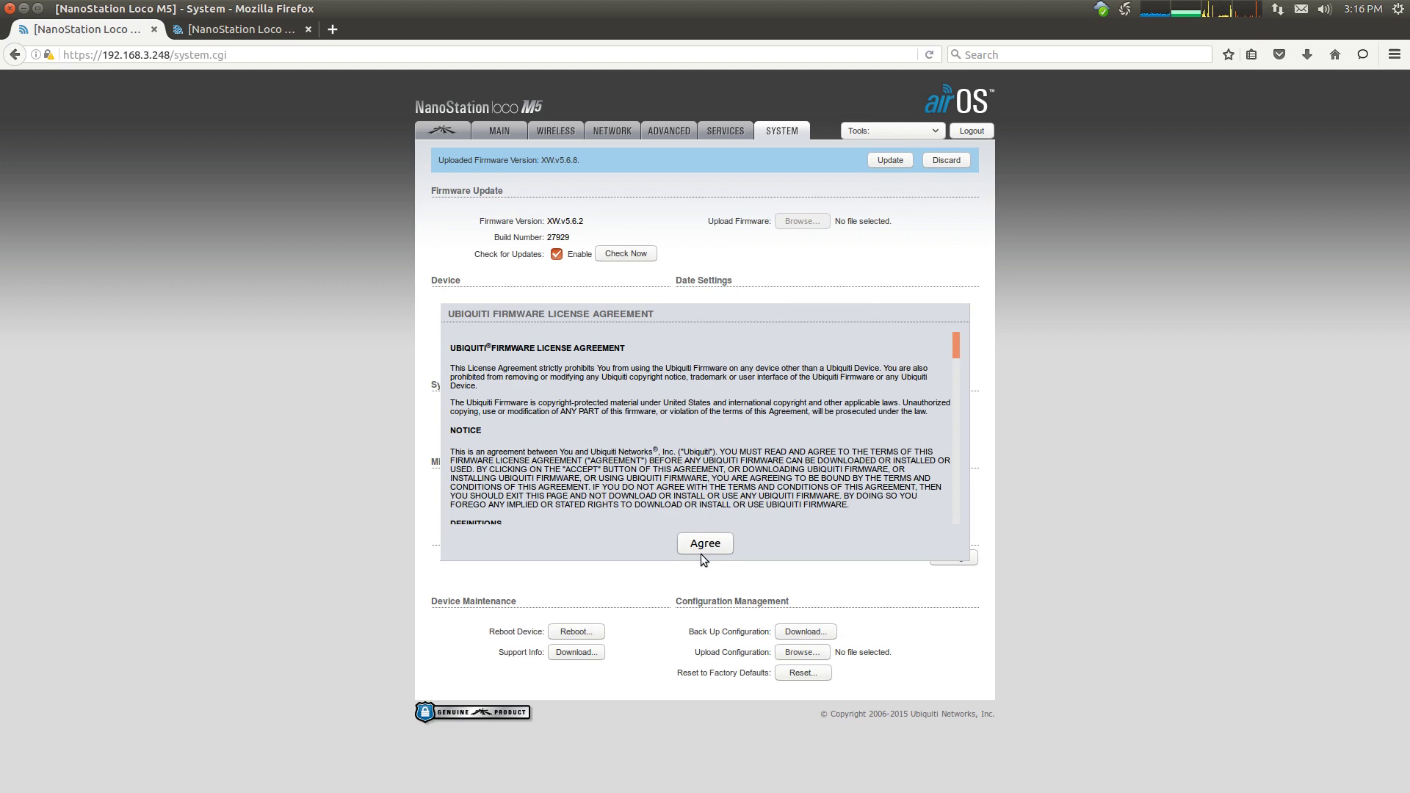
- Agree to the license agreement for firmware XW.v5.6.8
{"action": "left_click", "coordinate": [703, 545]}
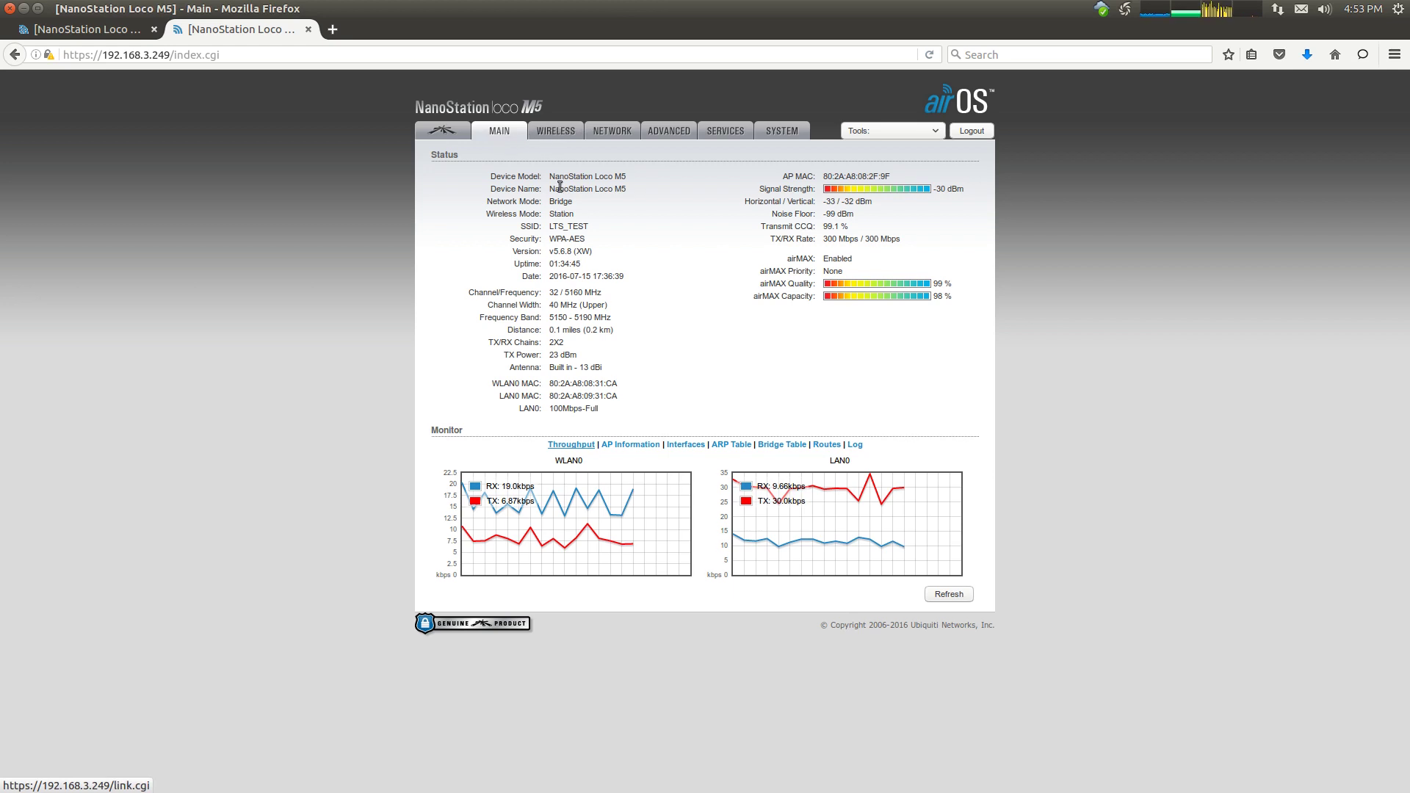
- Compare the station's and AP's wireless settings, briefly revealing the WPA preshared key, then return to the station
{"action": "left_click", "coordinate": [552, 134]}
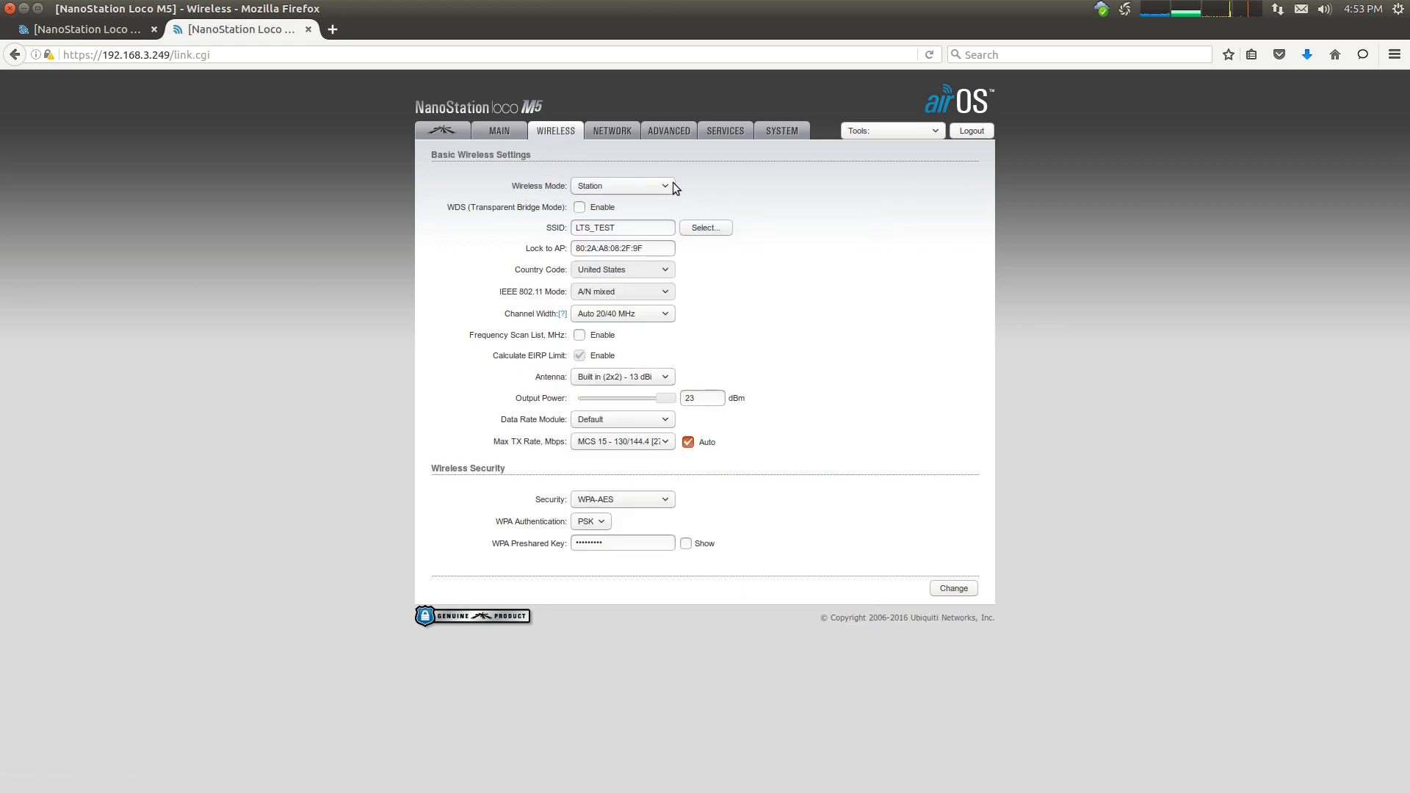
{"action": "left_click", "coordinate": [122, 28]}
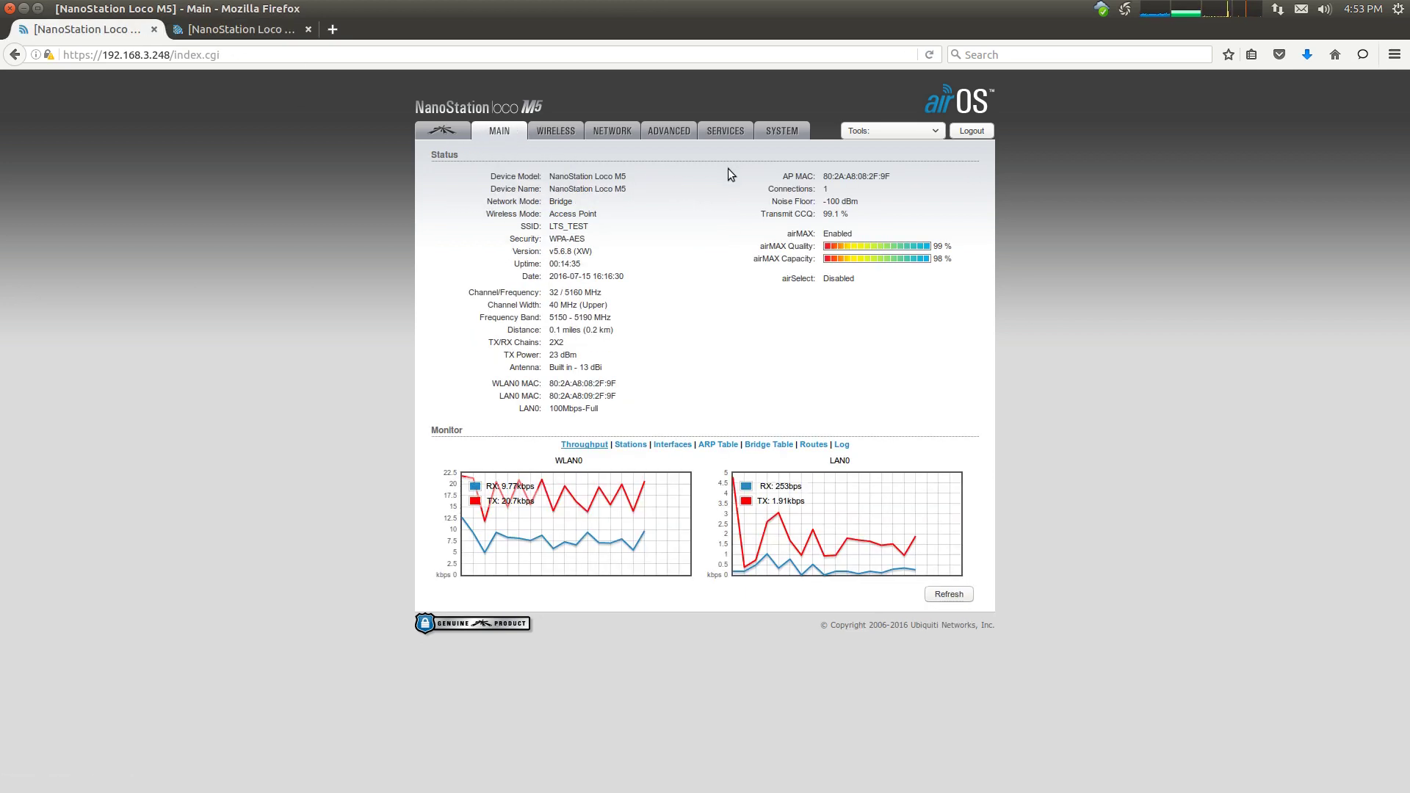
{"action": "left_click", "coordinate": [555, 135]}
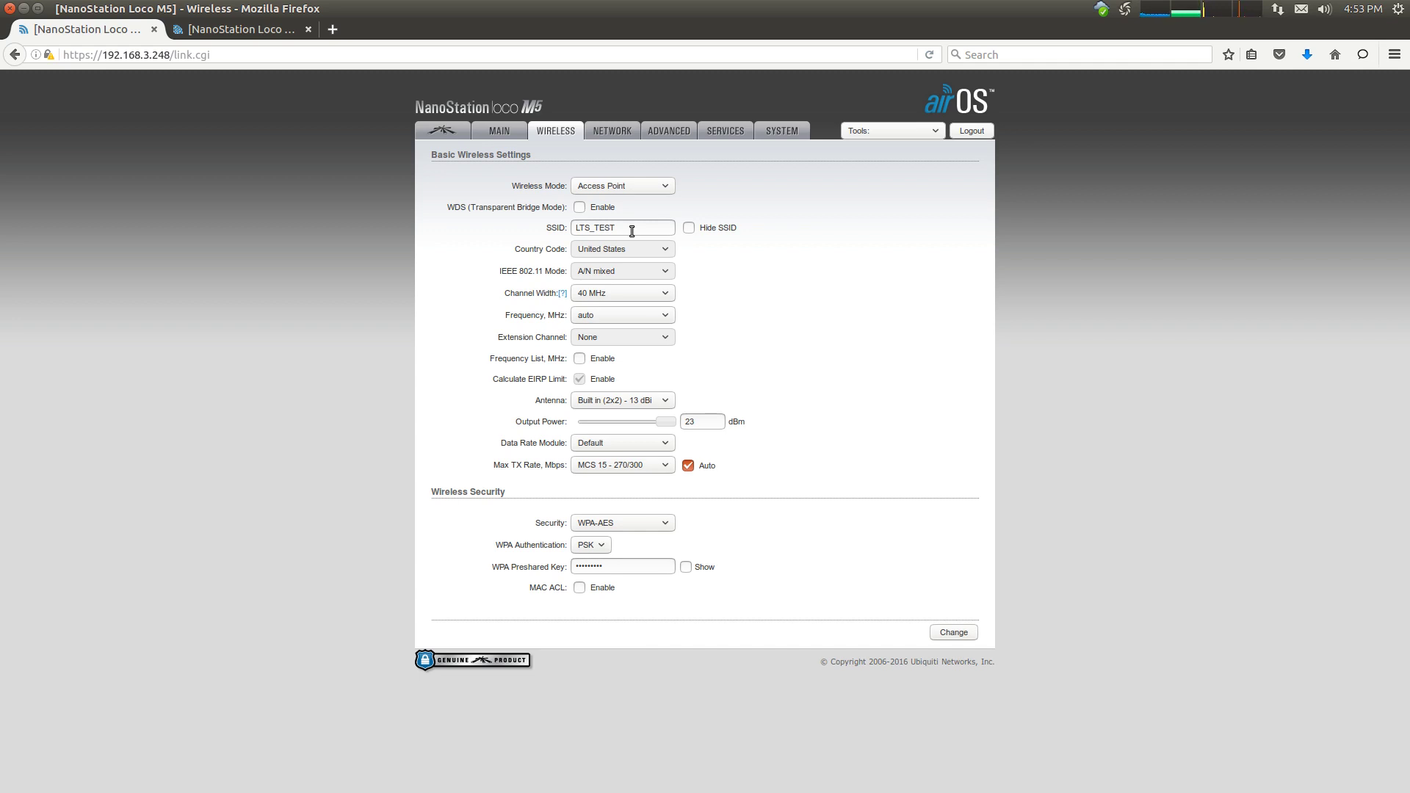
{"action": "left_click", "coordinate": [682, 567]}
{"action": "left_click", "coordinate": [685, 567]}
{"action": "left_click", "coordinate": [243, 28]}
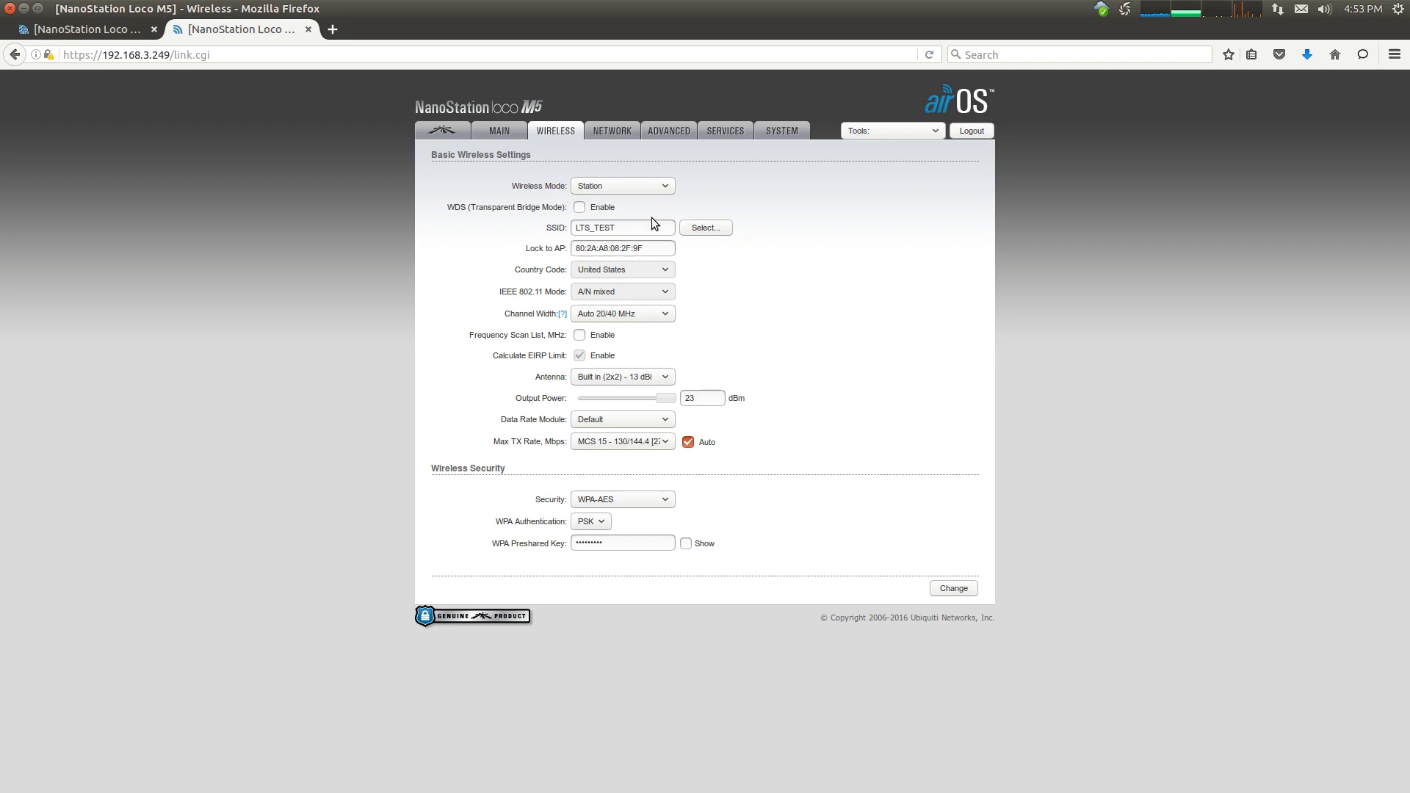
{"action": "left_click", "coordinate": [713, 227]}
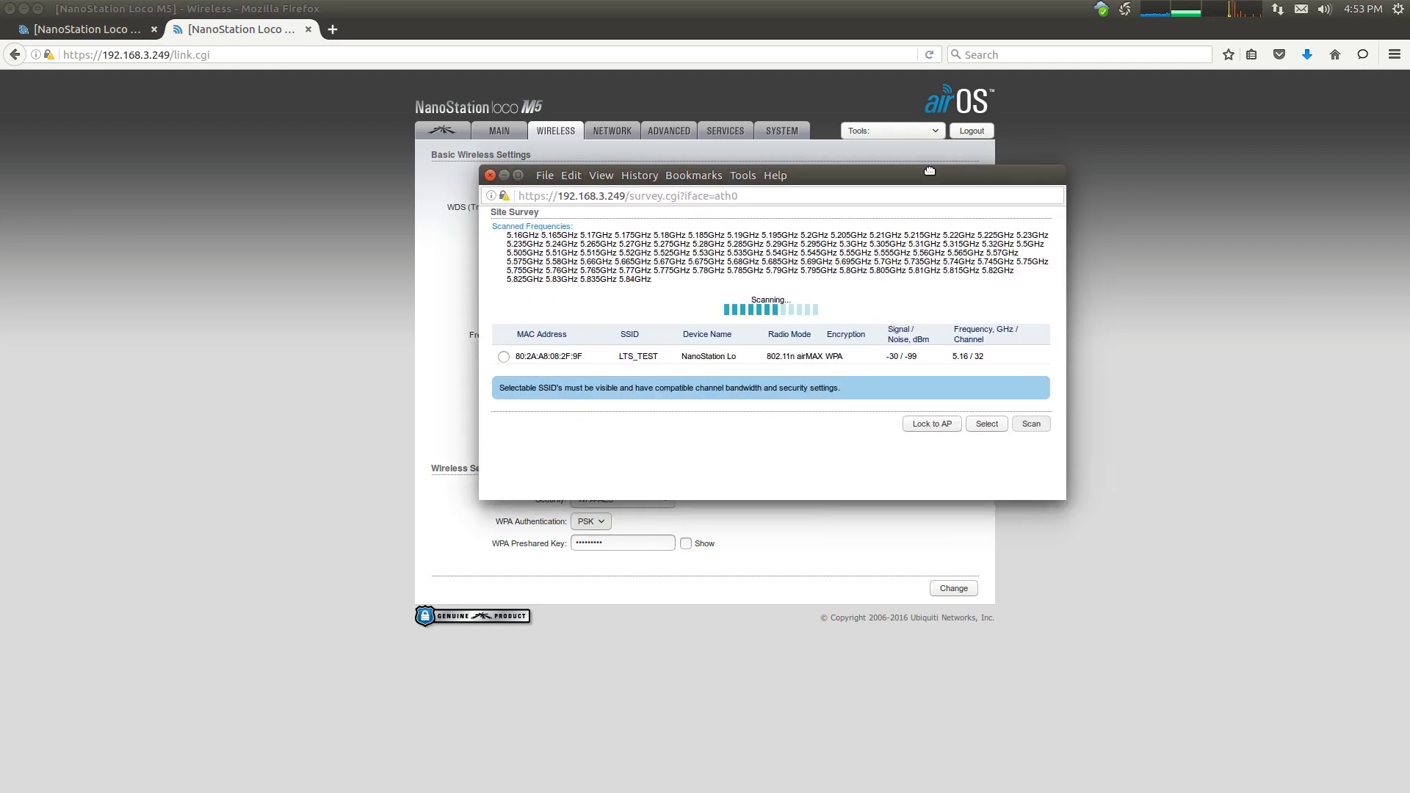
{"action": "left_click", "coordinate": [504, 357]}
{"action": "left_click", "coordinate": [490, 175]}
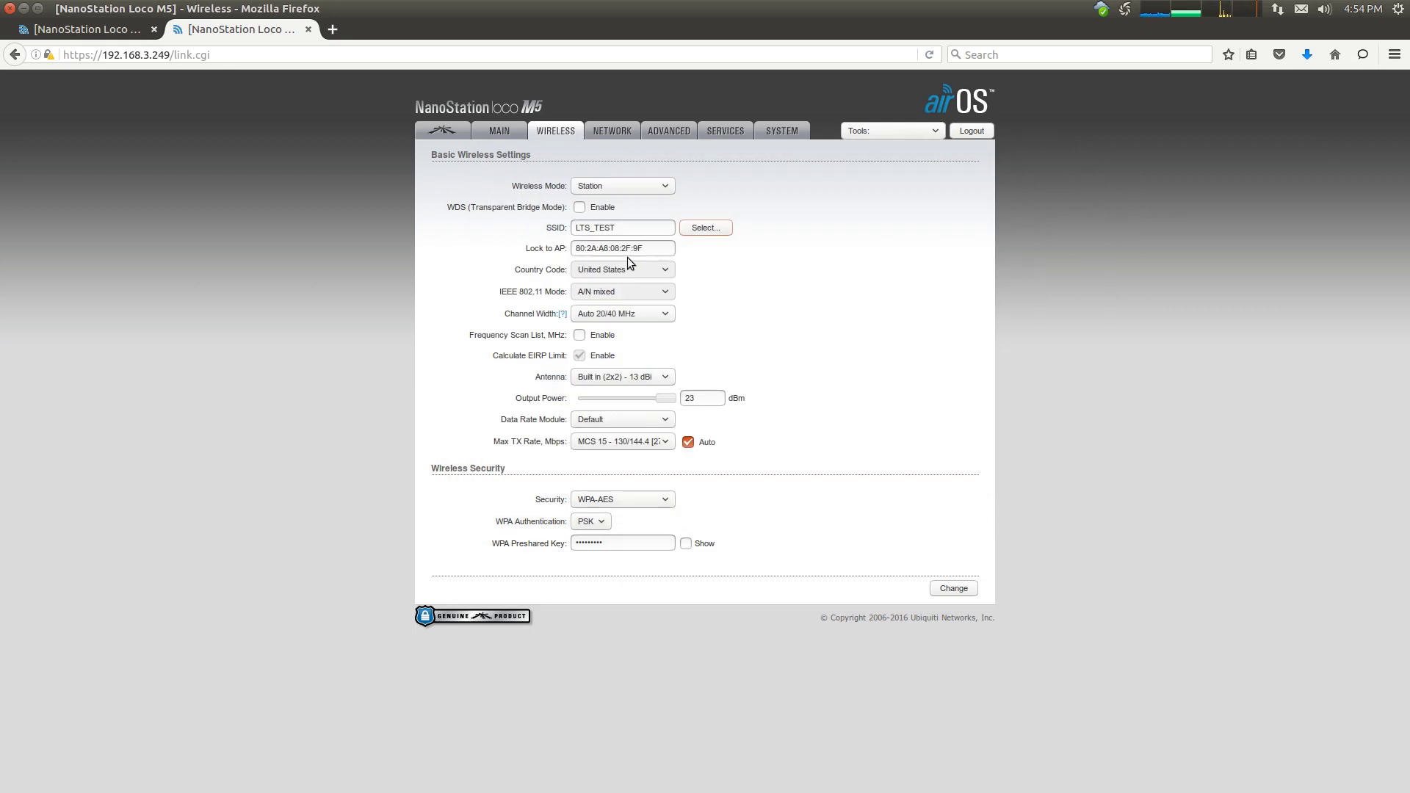
{"action": "left_click_drag", "start_coordinate": [654, 248], "coordinate": [473, 233]}
- Show the station's Network settings with Bridge mode and static IP 192.168.3.249
{"action": "left_click", "coordinate": [623, 135]}
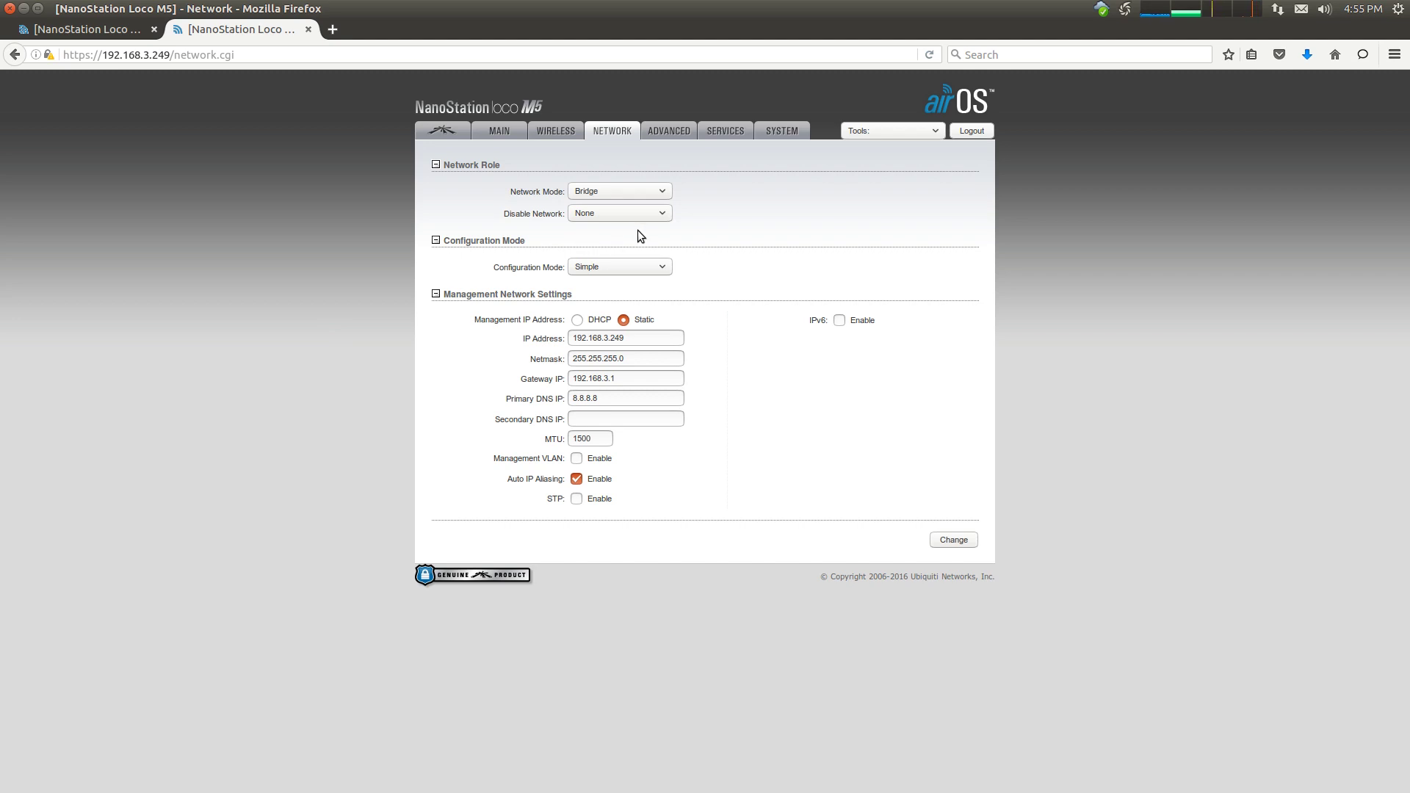
- Preview SOHO Router and Router network modes, restore Bridge, then view Main and Wireless pages
{"action": "left_click", "coordinate": [664, 184]}
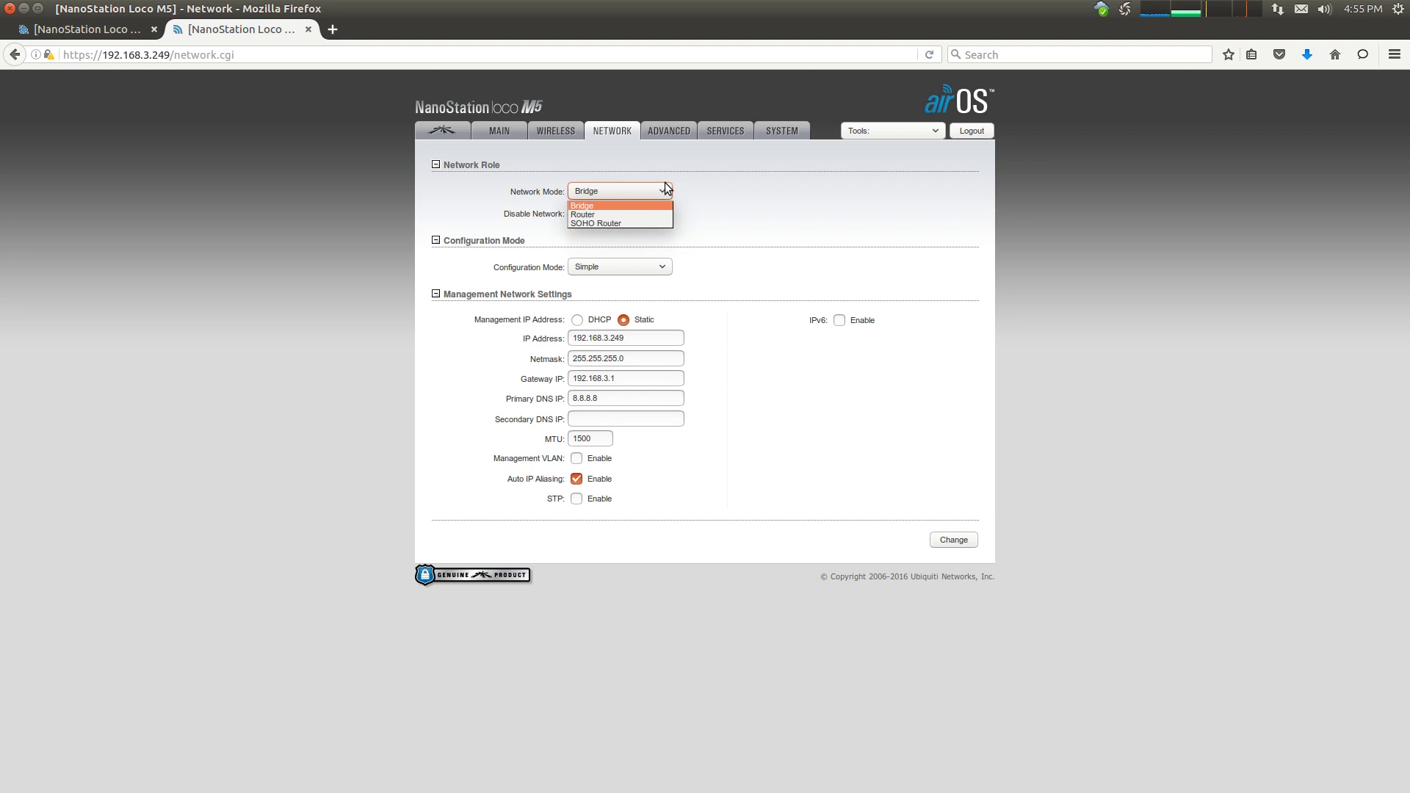
{"action": "left_click", "coordinate": [598, 222]}
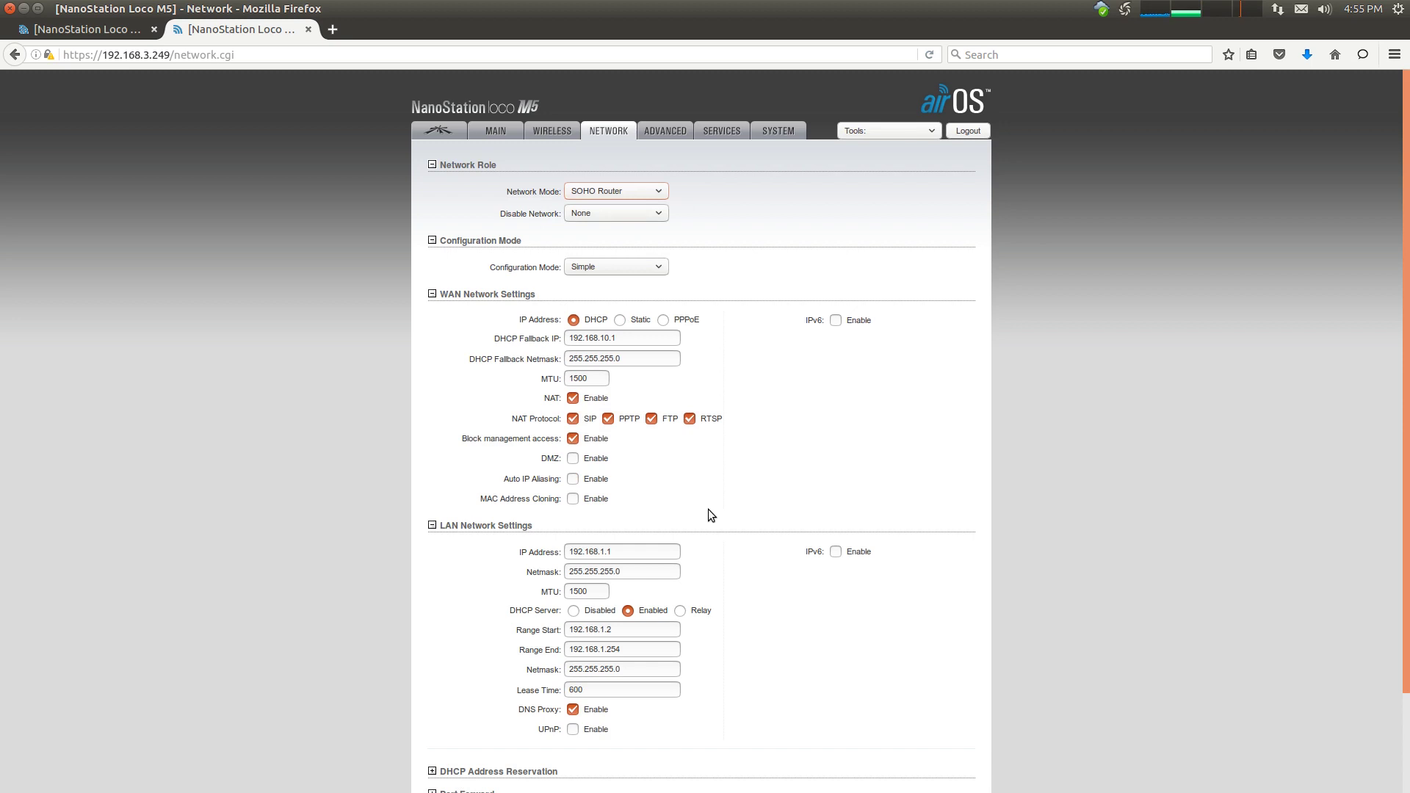
{"action": "left_click", "coordinate": [647, 191]}
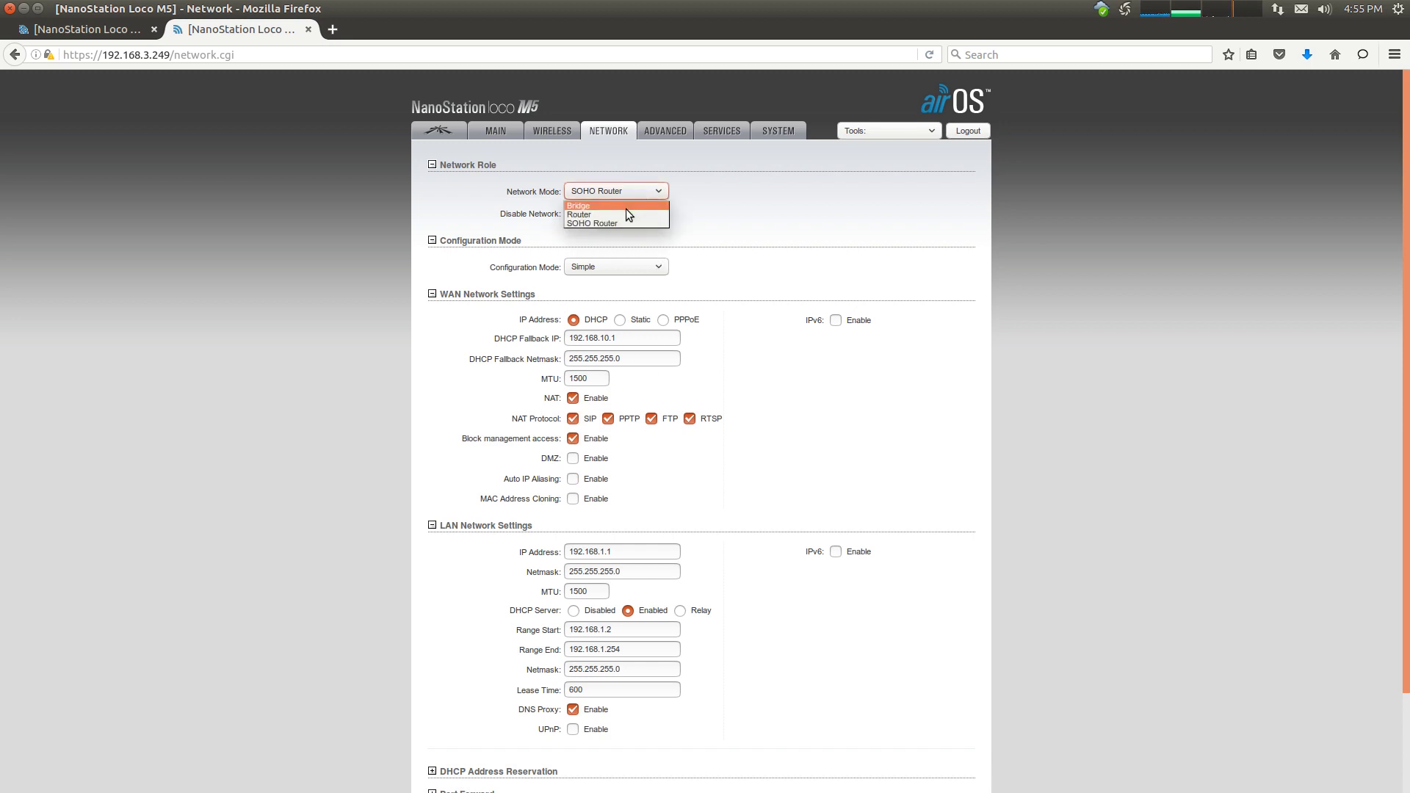
{"action": "left_click", "coordinate": [626, 211]}
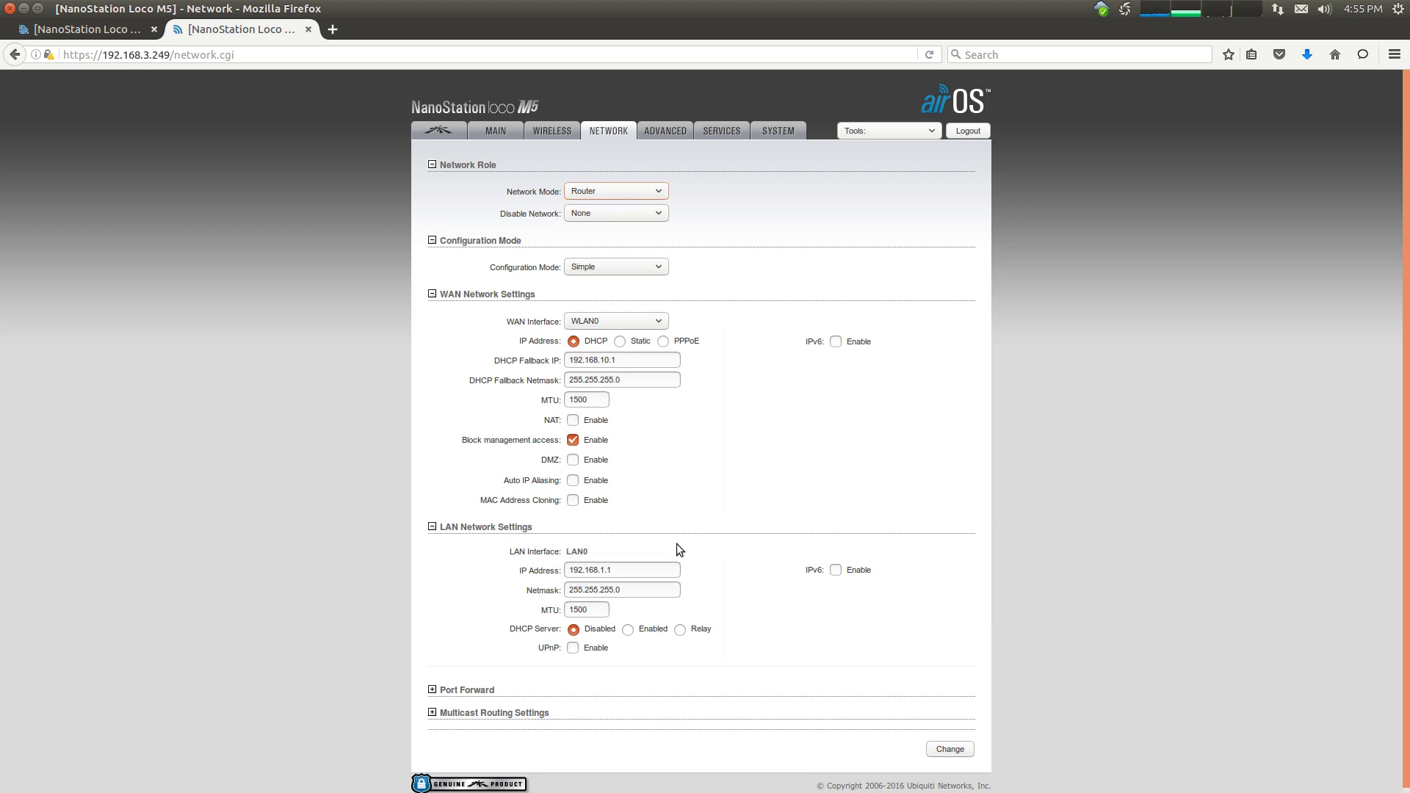
{"action": "left_click", "coordinate": [628, 630]}
{"action": "scroll", "coordinate": [514, 697], "scroll_direction": "down", "scroll_amount": 3}
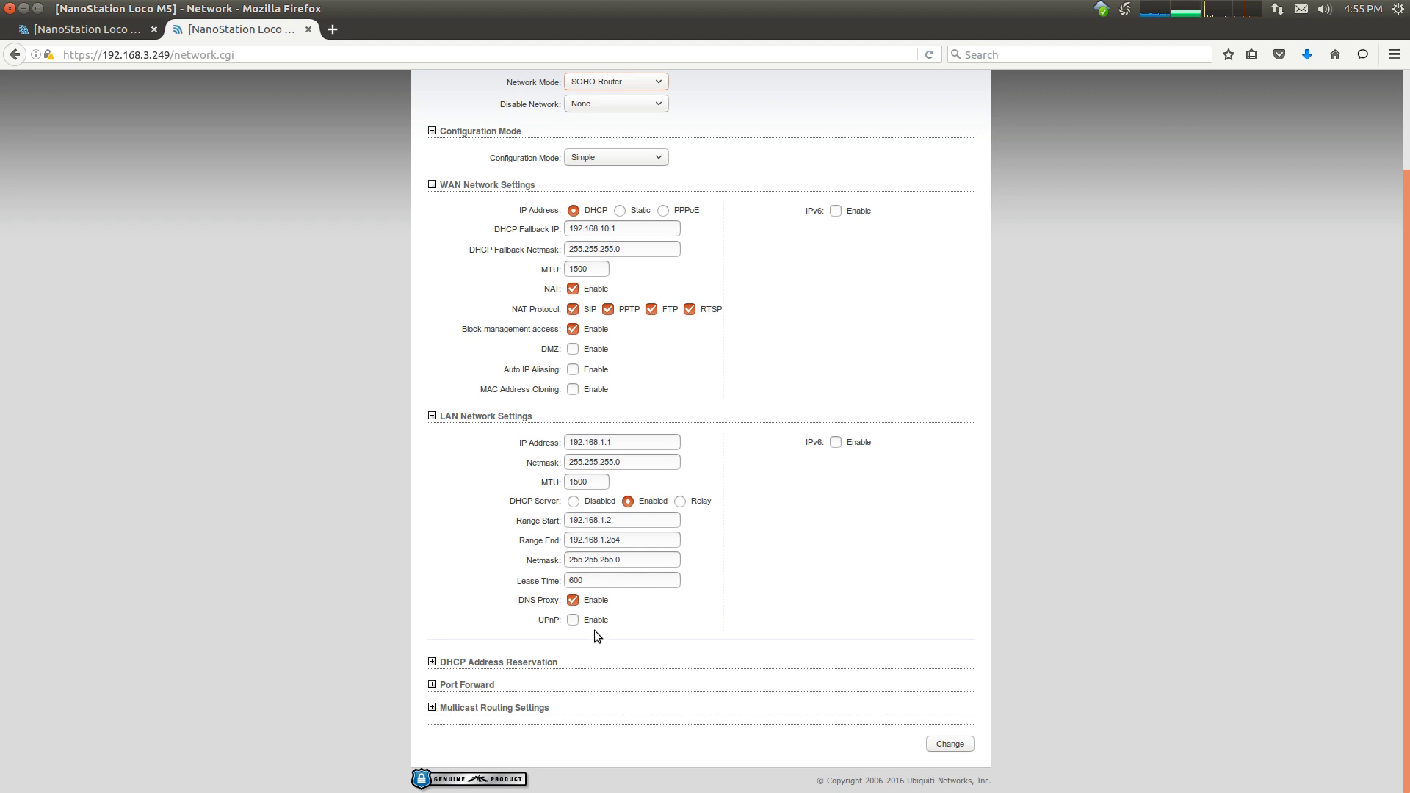
{"action": "scroll", "coordinate": [595, 630], "scroll_direction": "up", "scroll_amount": 3}
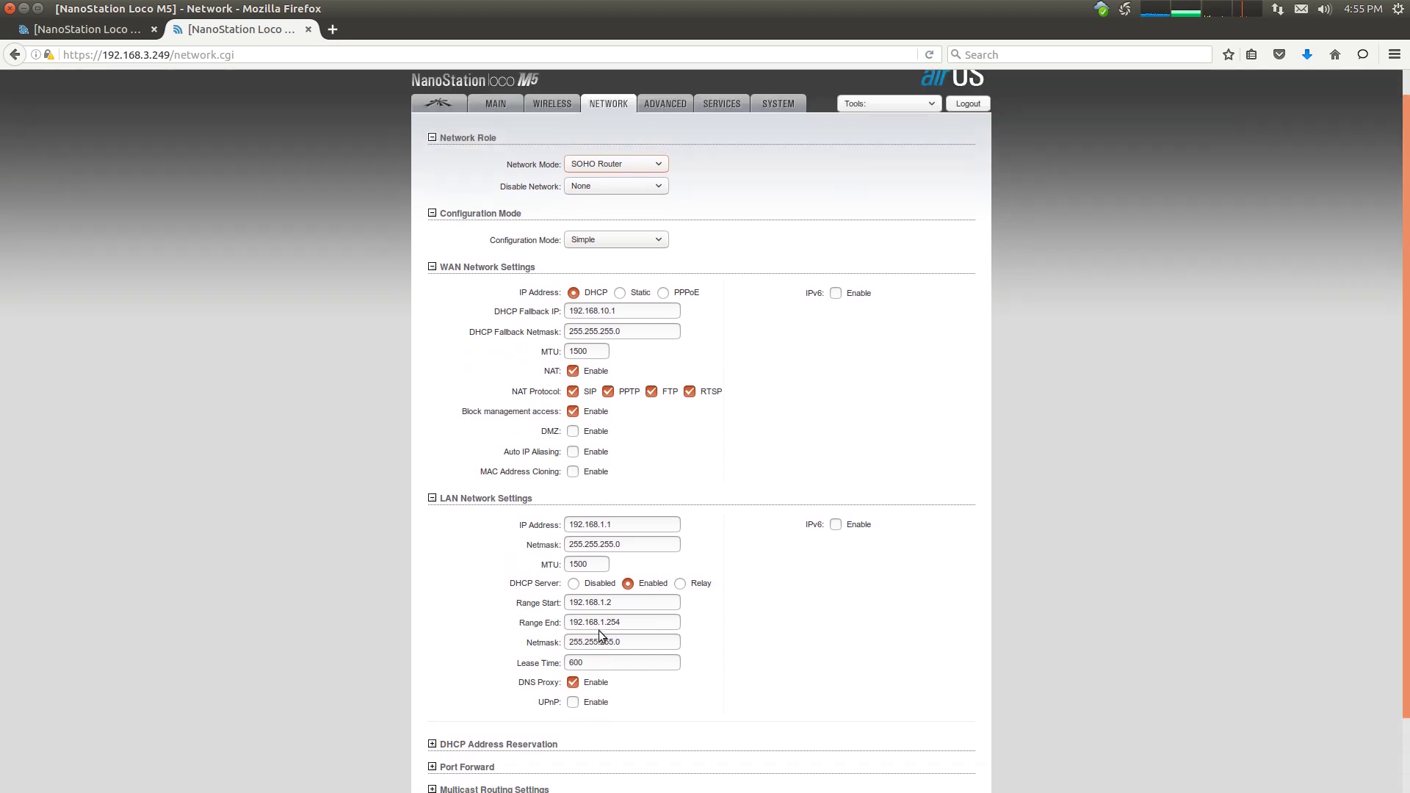
{"action": "left_click", "coordinate": [637, 190]}
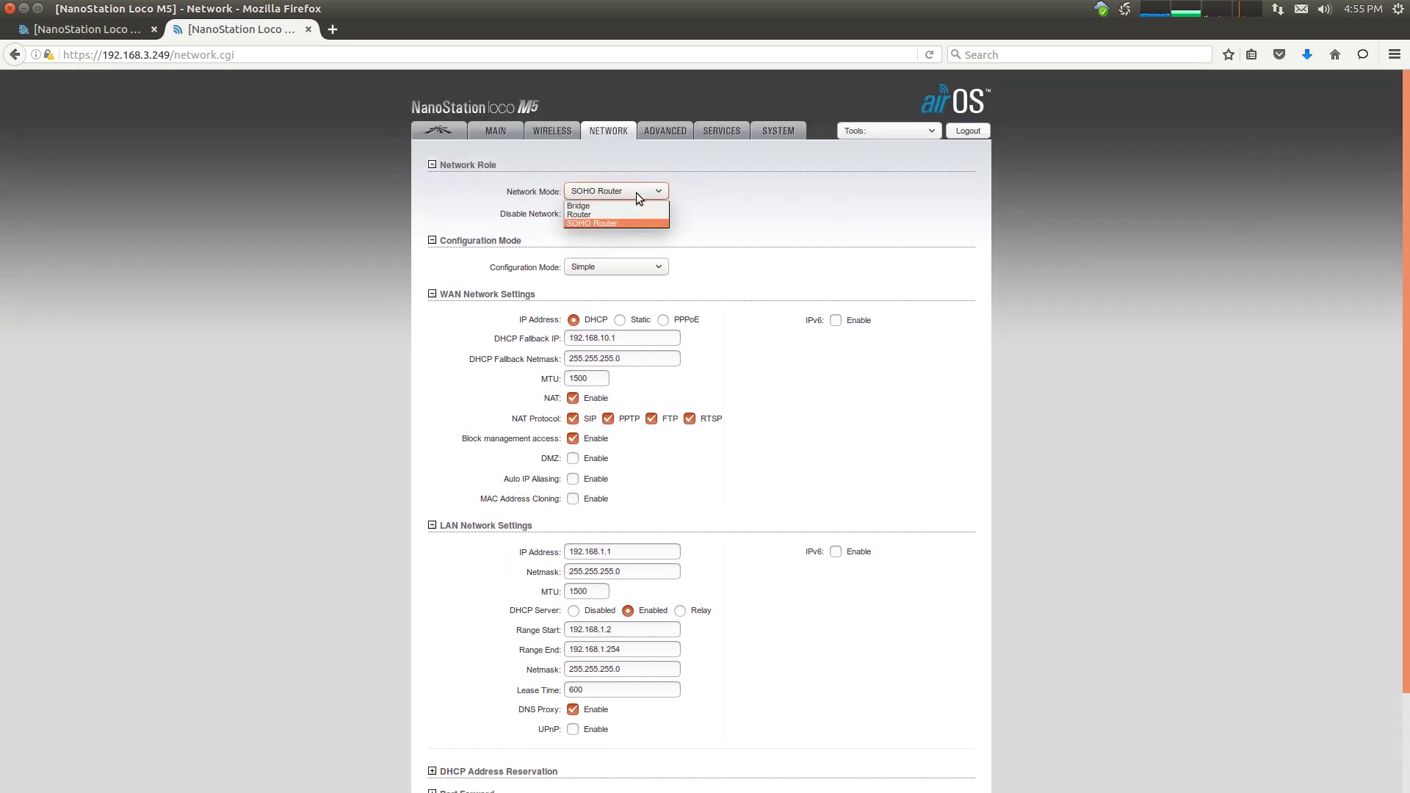
{"action": "left_click", "coordinate": [637, 206]}
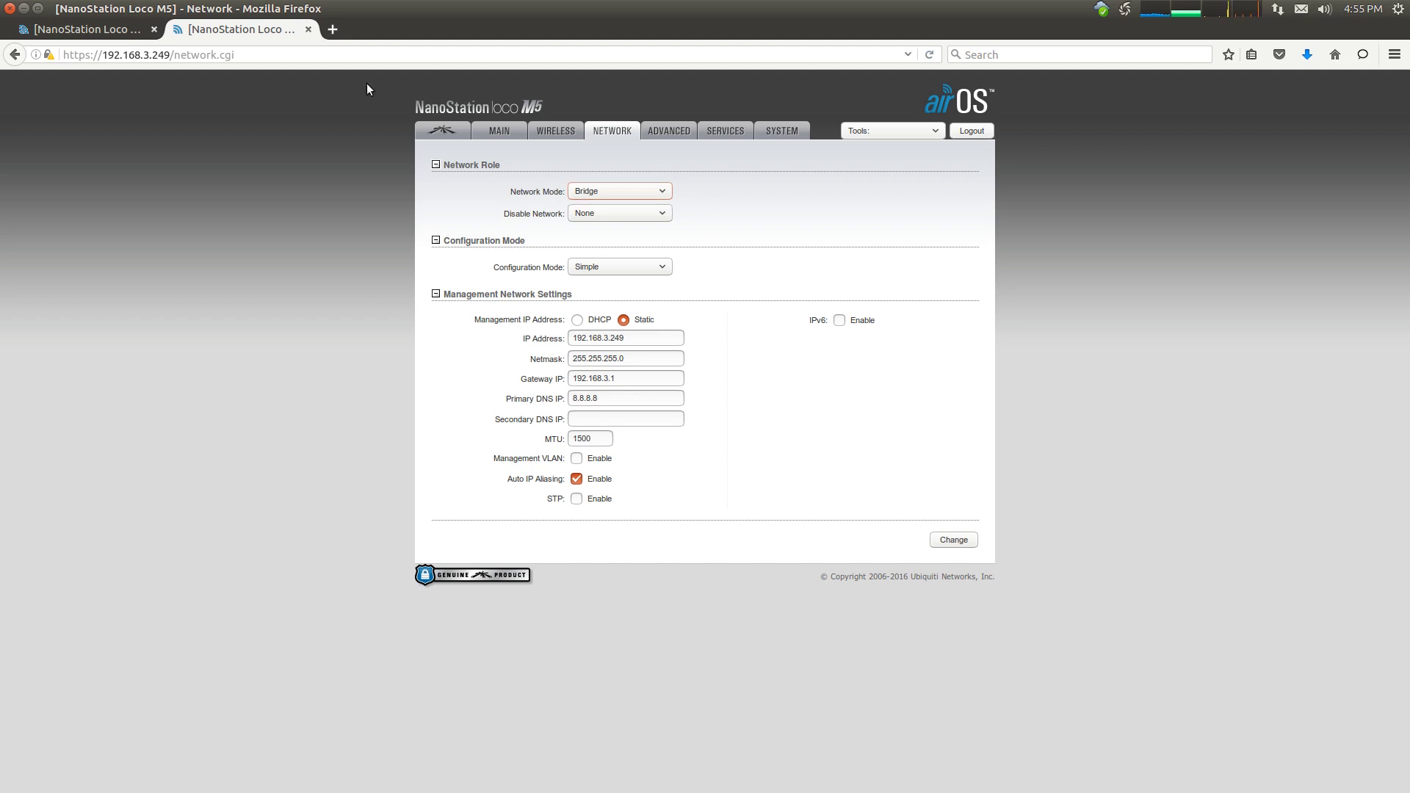
{"action": "left_click", "coordinate": [508, 131]}
{"action": "left_click", "coordinate": [556, 130]}
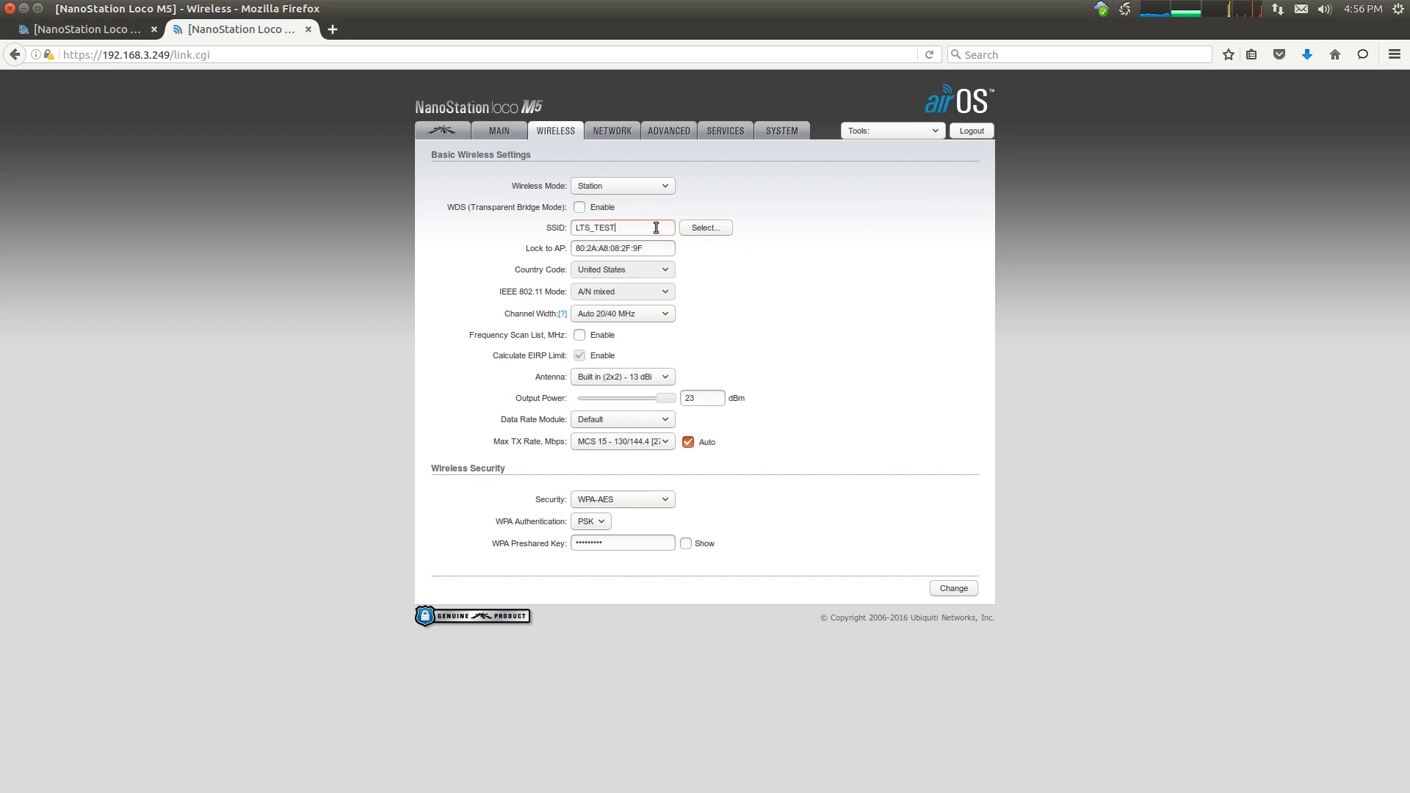
- Switch from the station's pages to the access point's Main status page and show its Tools list
{"action": "left_click", "coordinate": [656, 228]}
{"action": "left_click", "coordinate": [491, 132]}
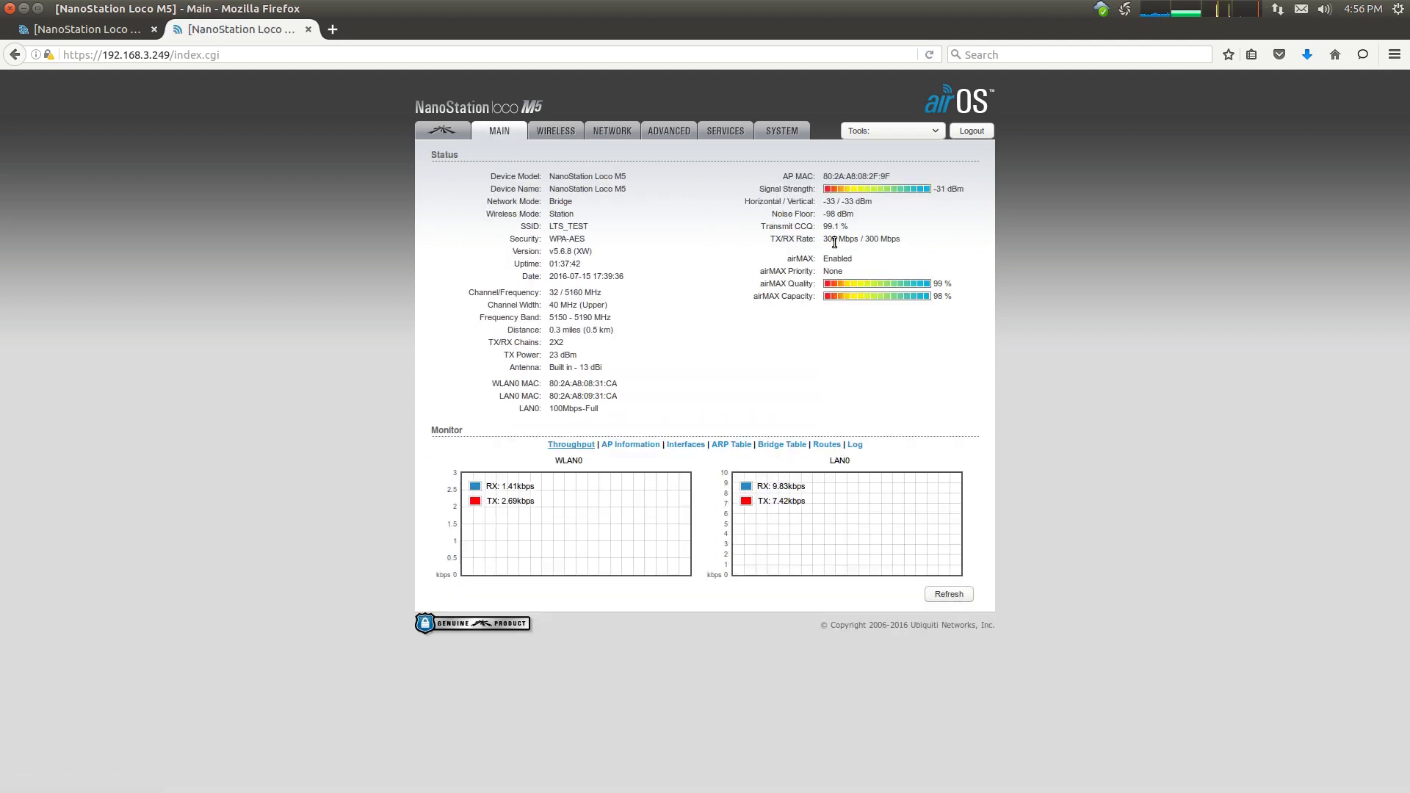
{"action": "left_click", "coordinate": [66, 31]}
{"action": "left_click", "coordinate": [496, 131]}
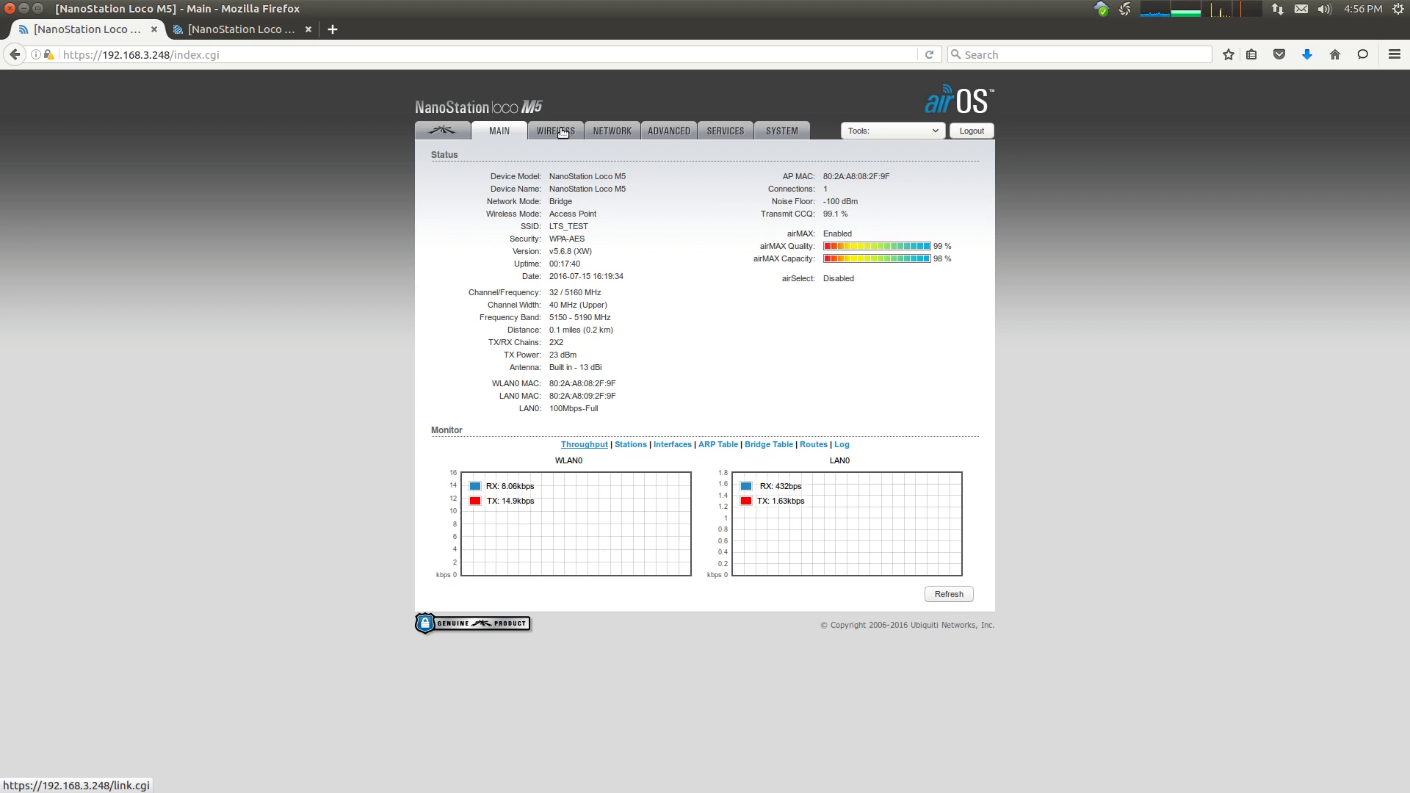
{"action": "left_click", "coordinate": [919, 133]}
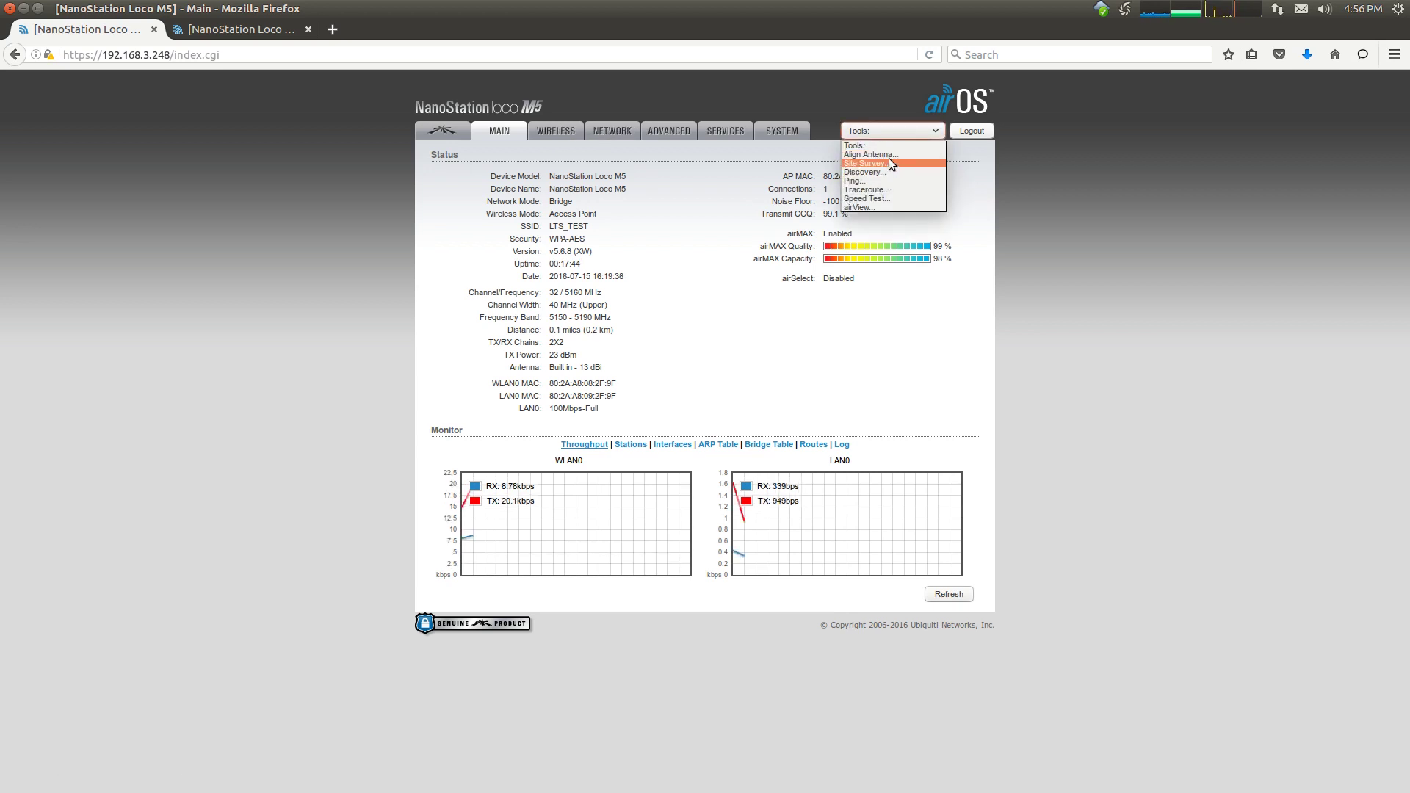
- Speed-test to 192.168.3.249 with the remote login, getting 197 Mbps total, then close the window
{"action": "left_click", "coordinate": [879, 198]}
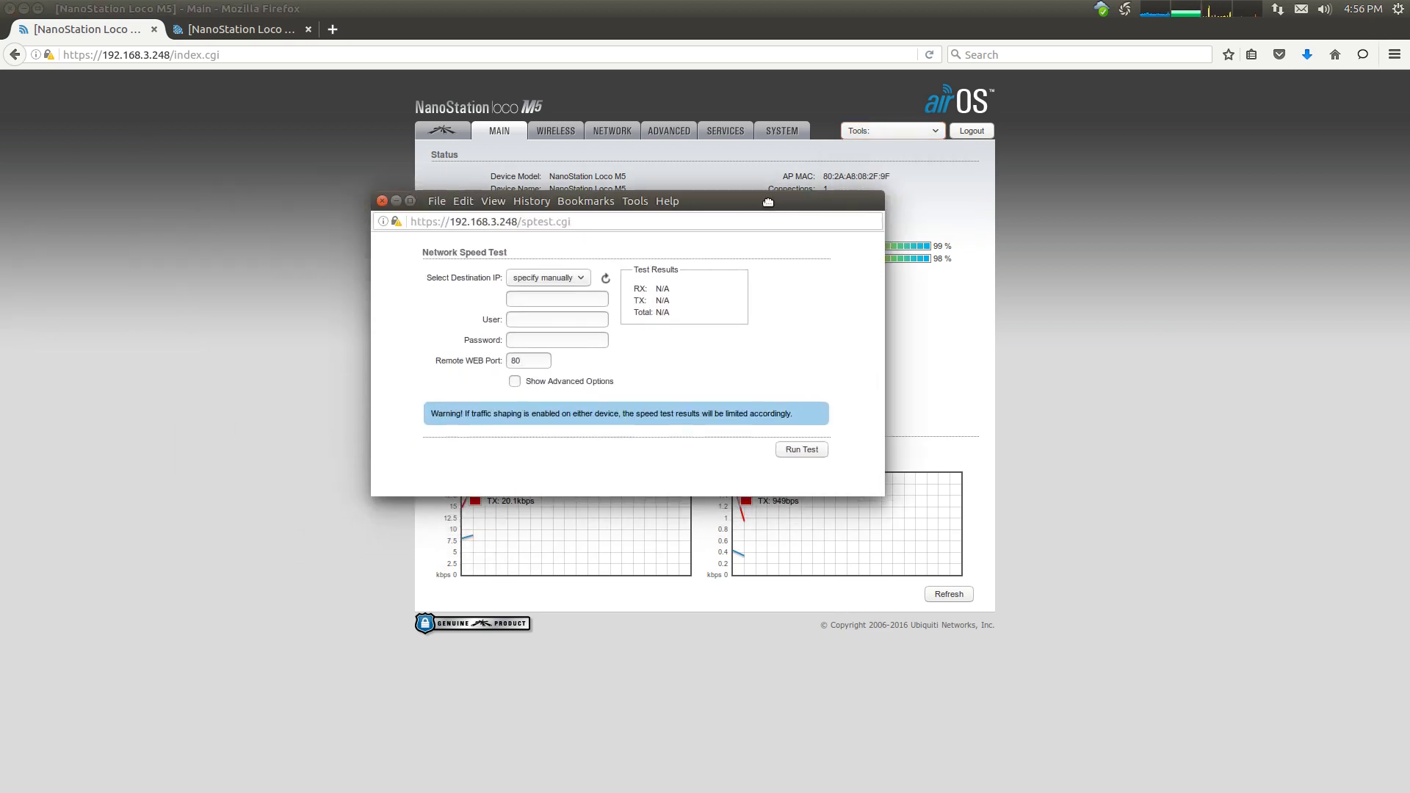
{"action": "left_click", "coordinate": [555, 278]}
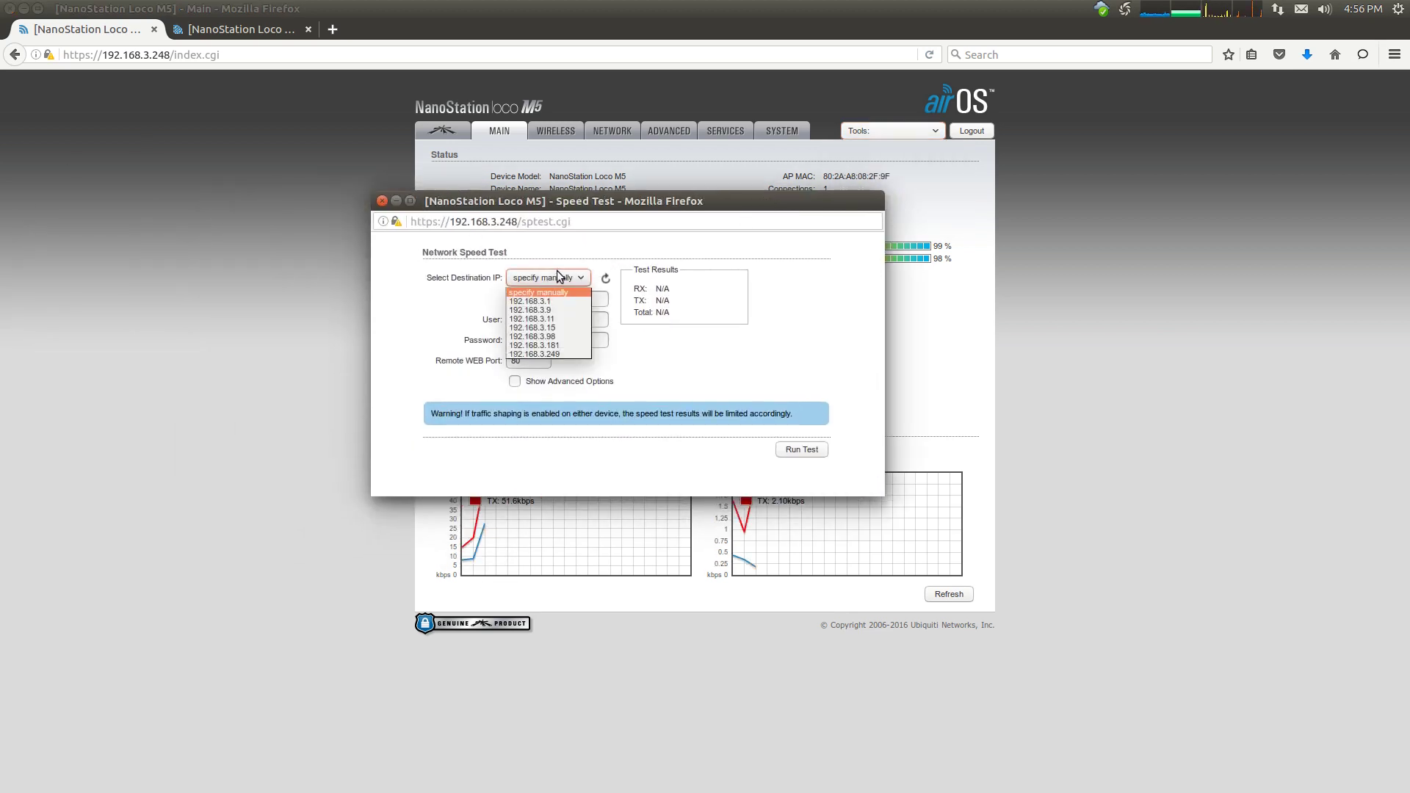
{"action": "left_click", "coordinate": [546, 354]}
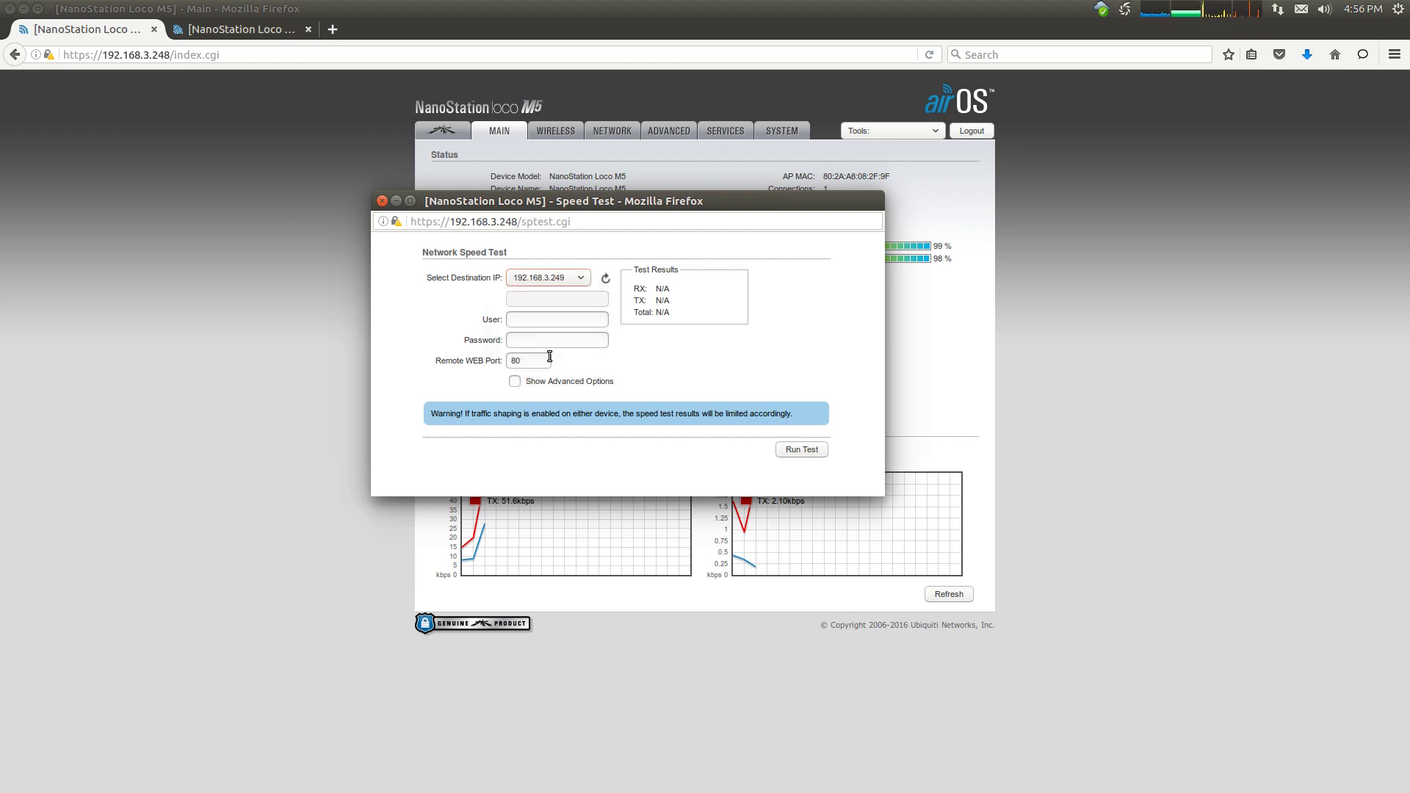
{"action": "left_click", "coordinate": [545, 320]}
{"action": "key", "text": "Tab"}
{"action": "type", "text": "*********"}
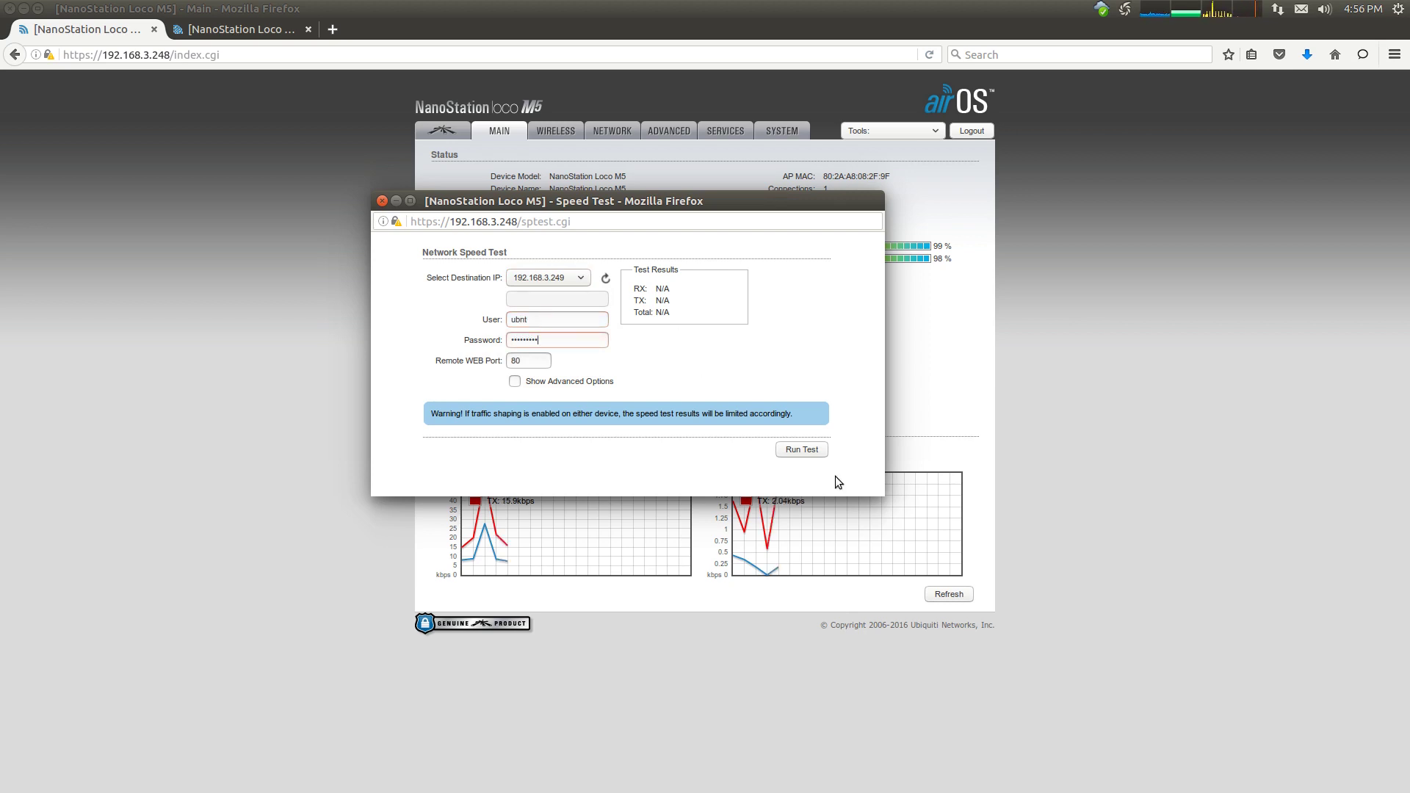
{"action": "left_click", "coordinate": [798, 450]}
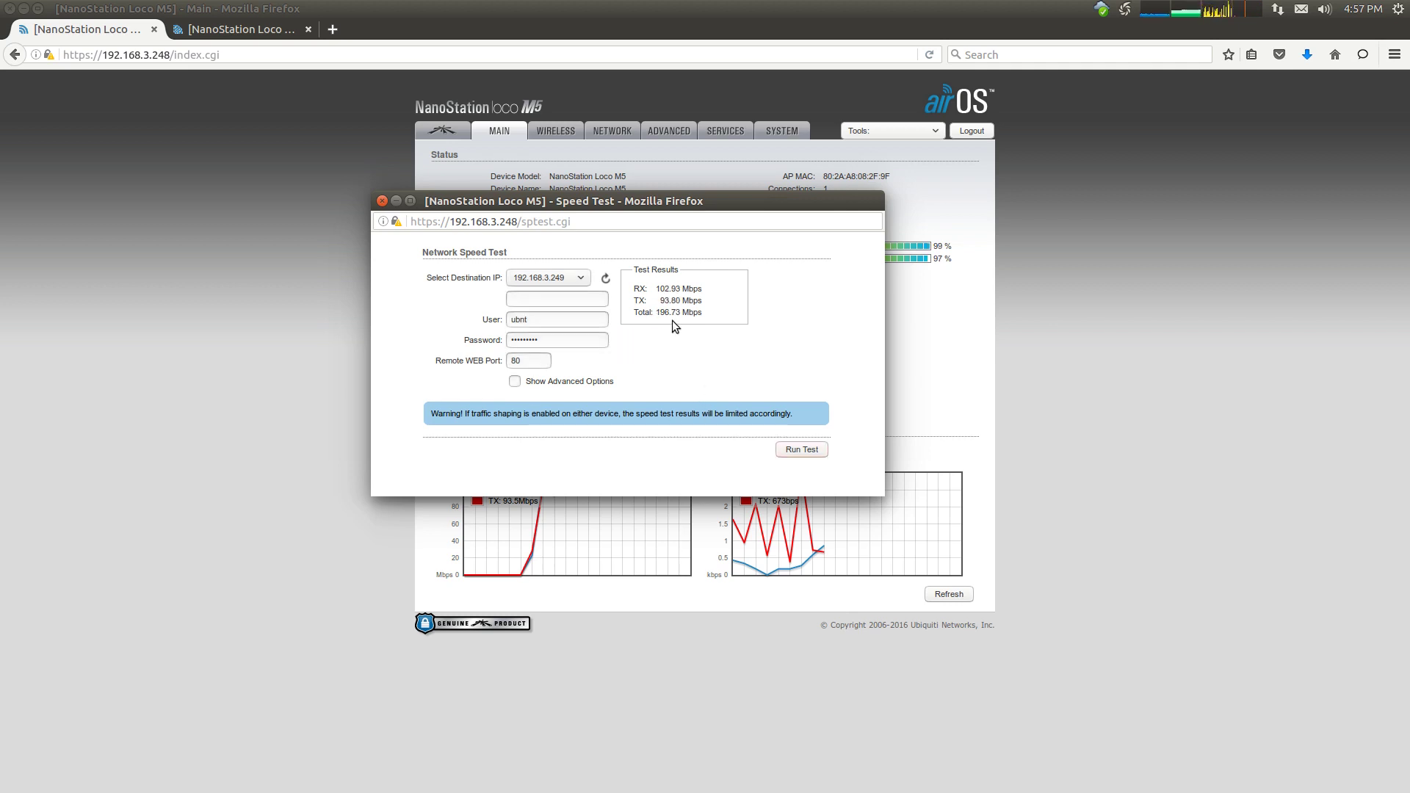
{"action": "left_click_drag", "start_coordinate": [655, 313], "coordinate": [701, 314]}
{"action": "left_click", "coordinate": [382, 201]}
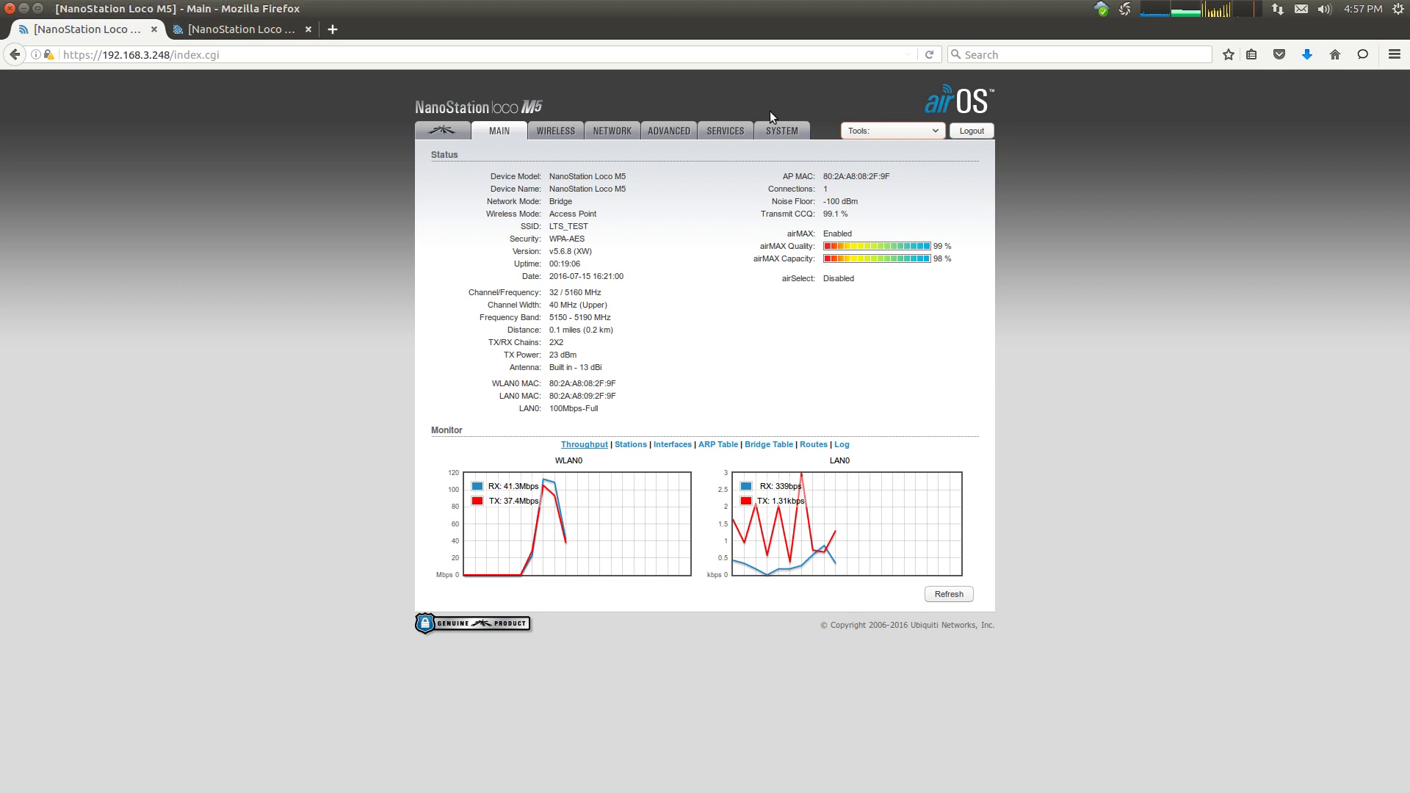
{"action": "left_click", "coordinate": [771, 131]}
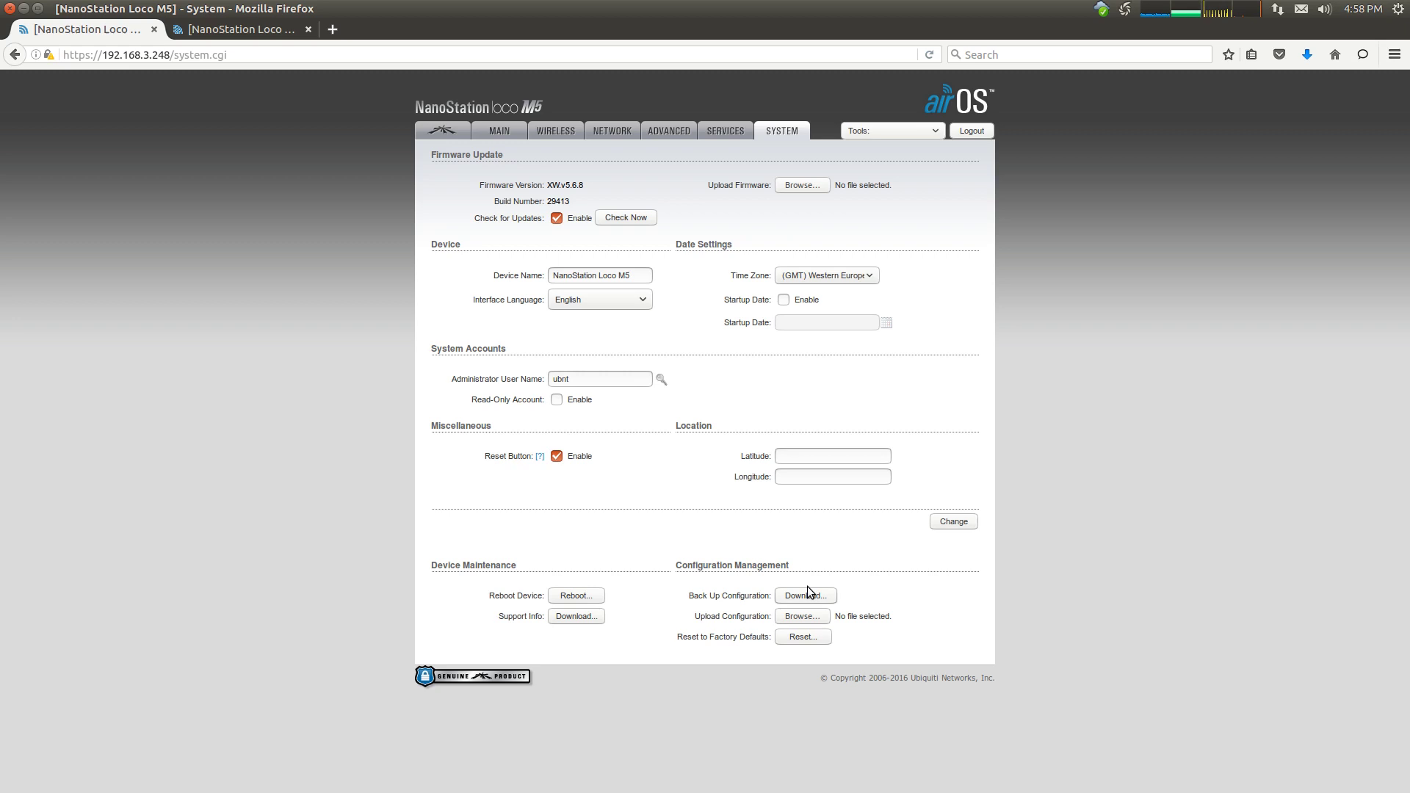
{"action": "left_click", "coordinate": [724, 130]}
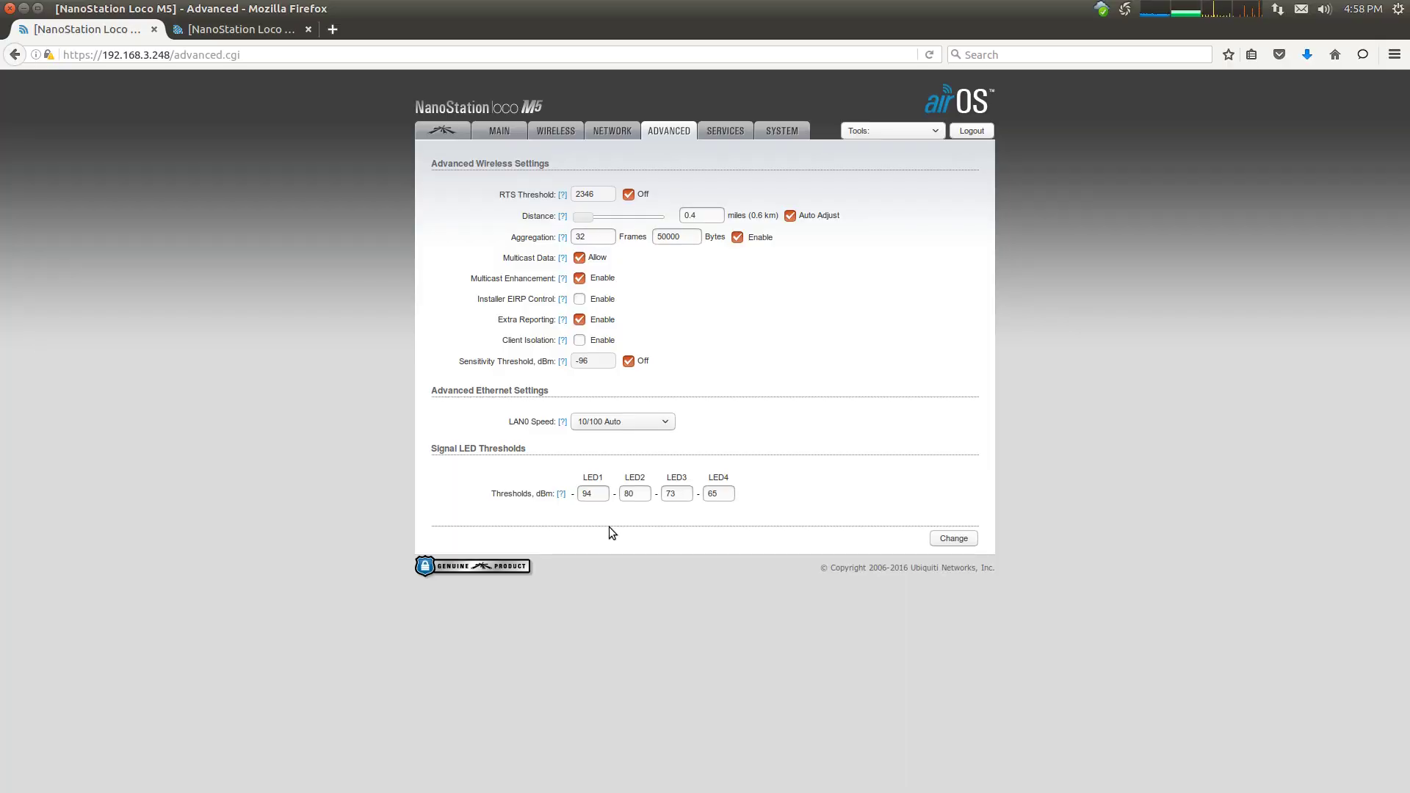
{"action": "left_click", "coordinate": [636, 495]}
{"action": "left_click", "coordinate": [724, 496]}
{"action": "key", "text": "Return"}
{"action": "left_click", "coordinate": [885, 128]}
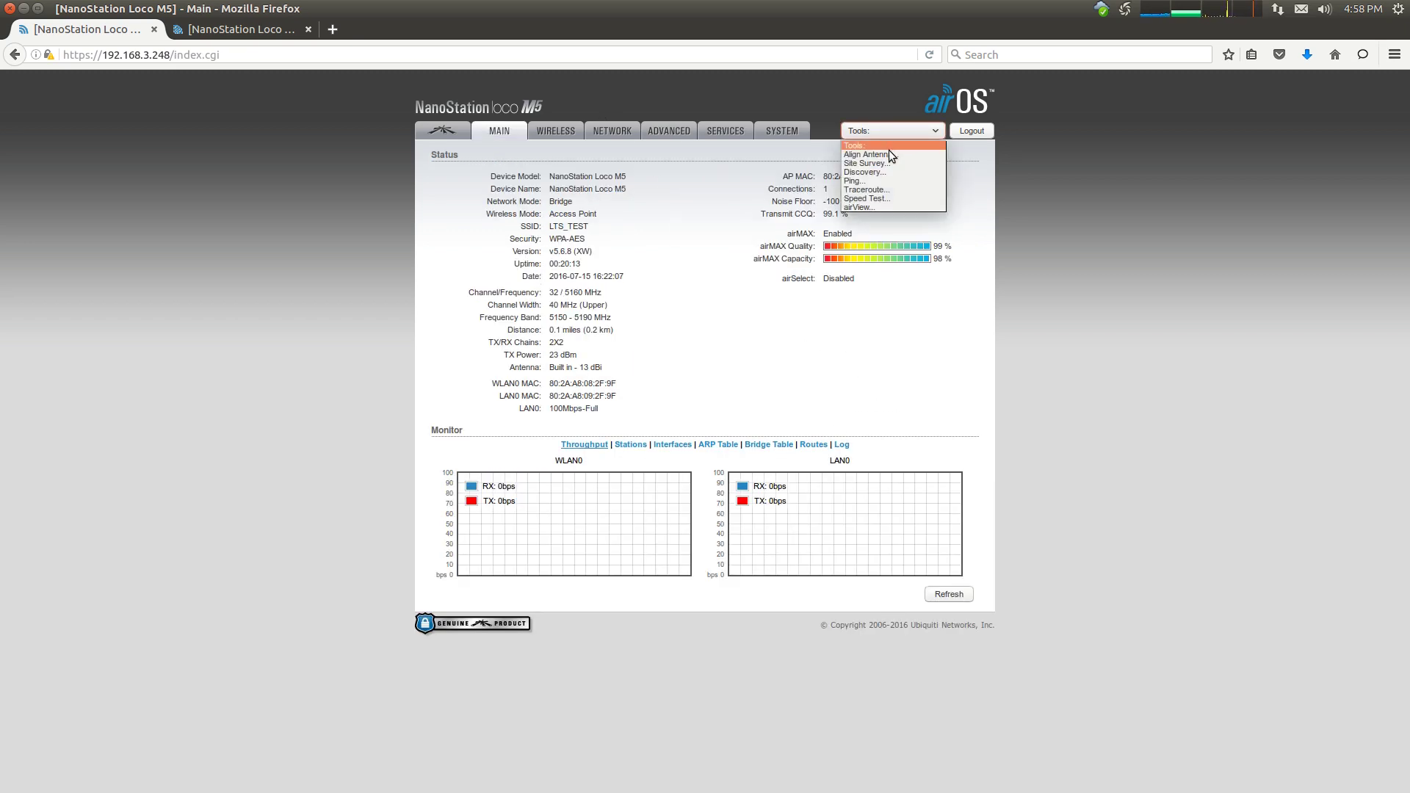
{"action": "left_click", "coordinate": [889, 155]}
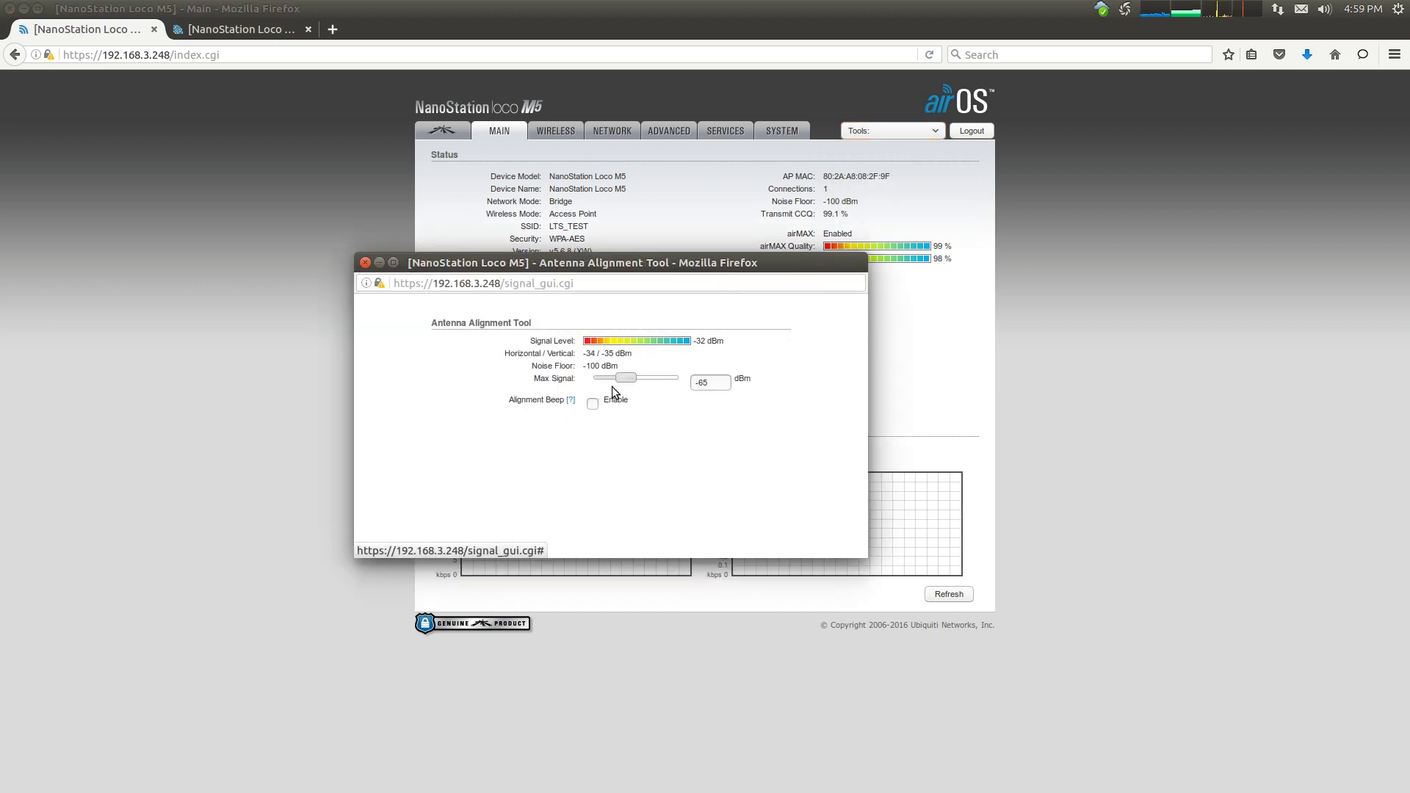
{"action": "left_click", "coordinate": [593, 403]}
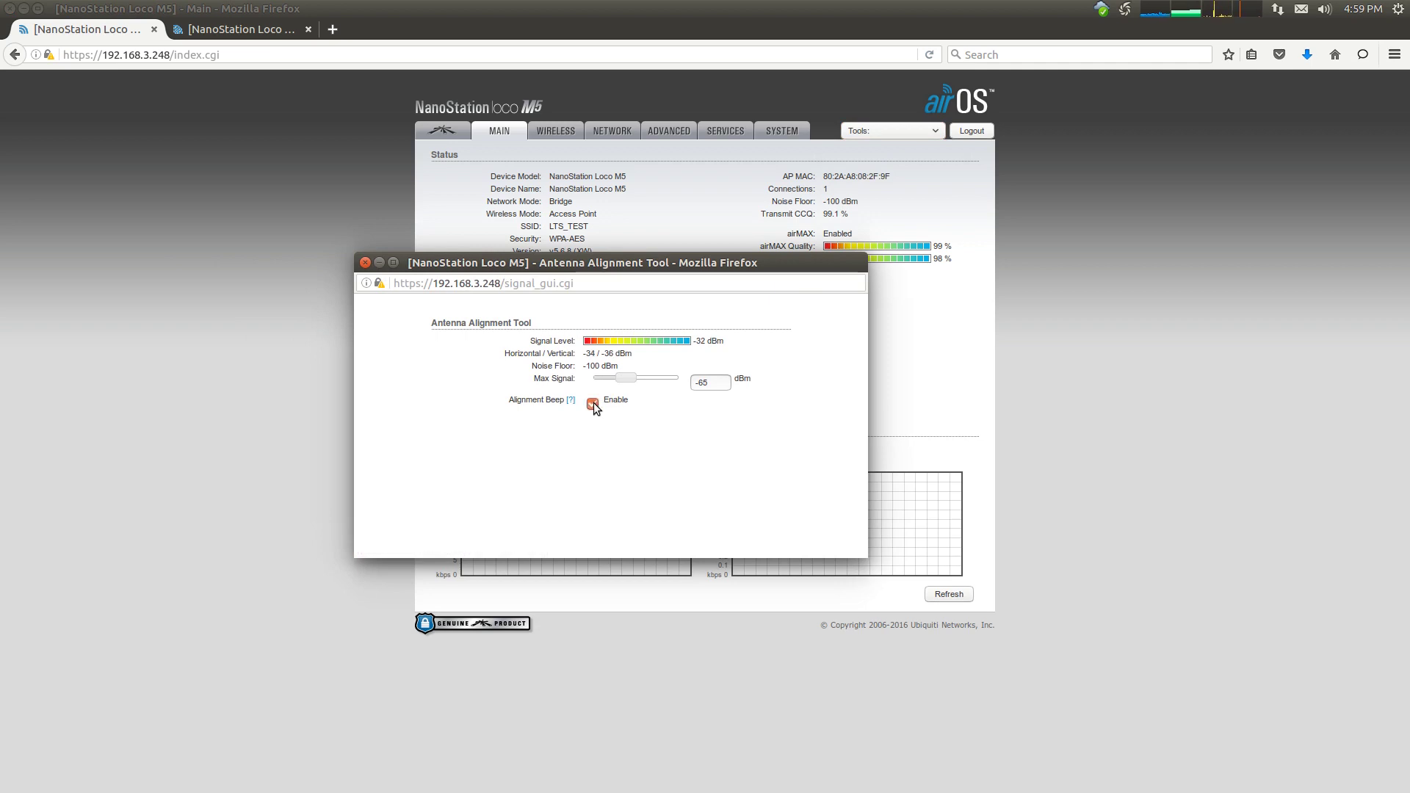
{"action": "left_click", "coordinate": [593, 404]}
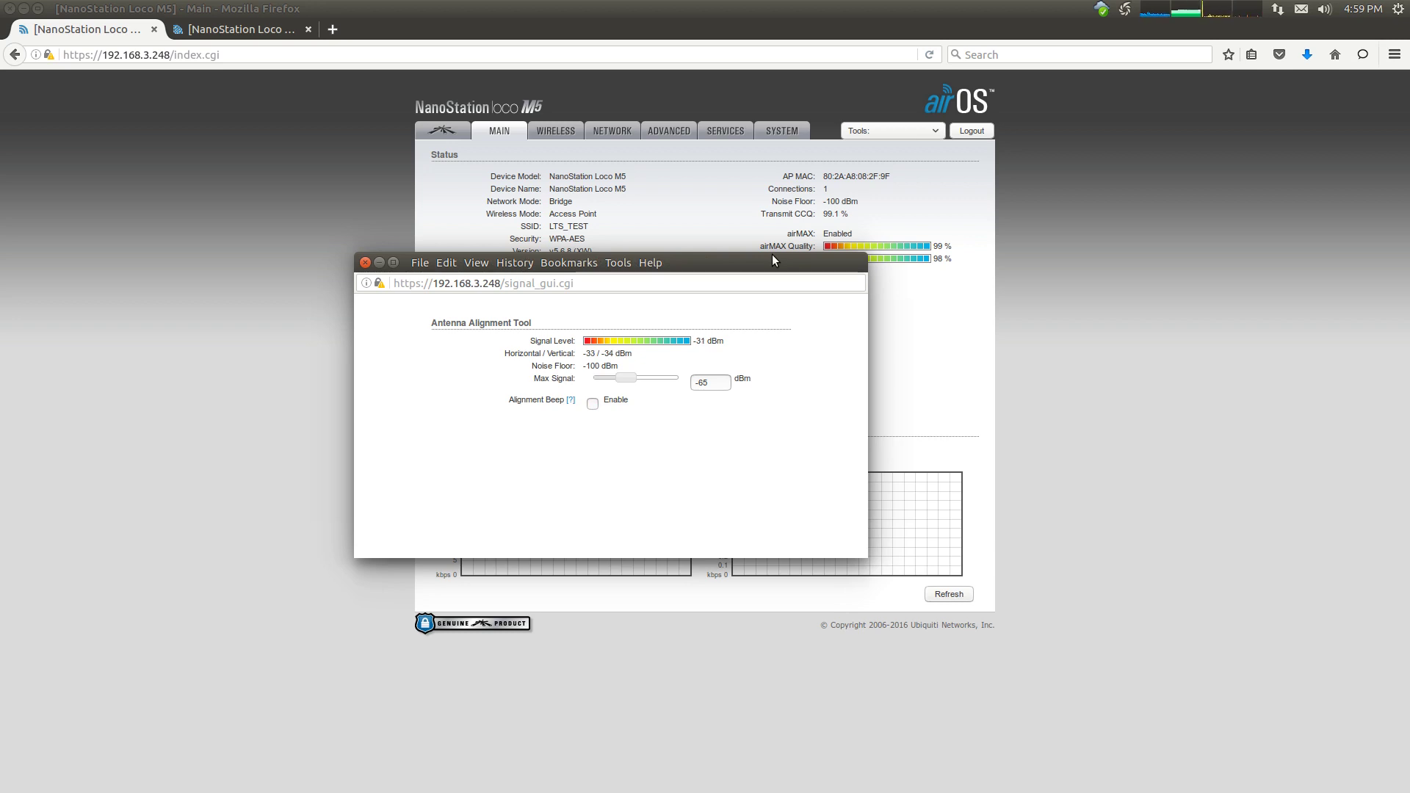
{"action": "left_click", "coordinate": [365, 262]}
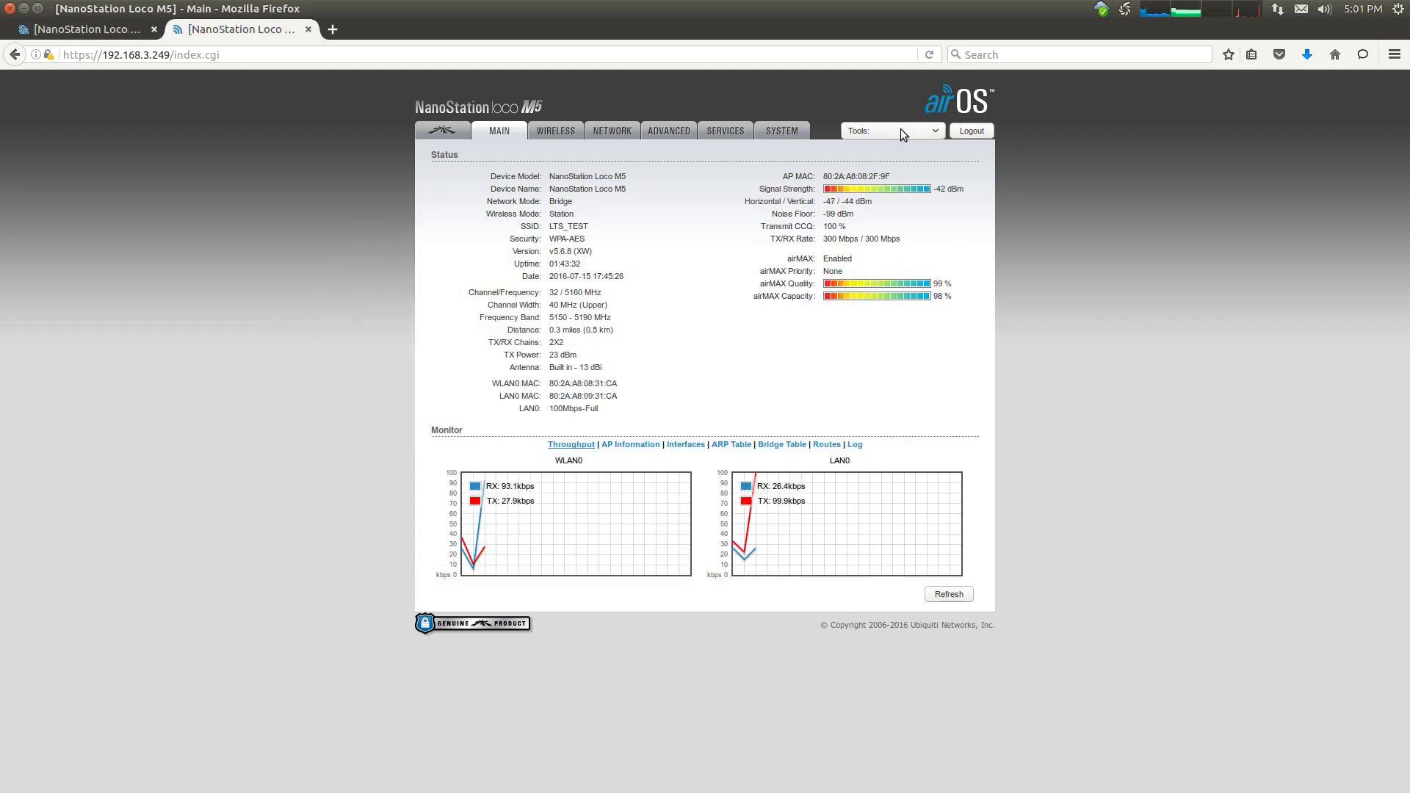
- Launch airView from the station's Tools menu, confirm the launcher file, and reposition the analyzer window
{"action": "left_click", "coordinate": [901, 131]}
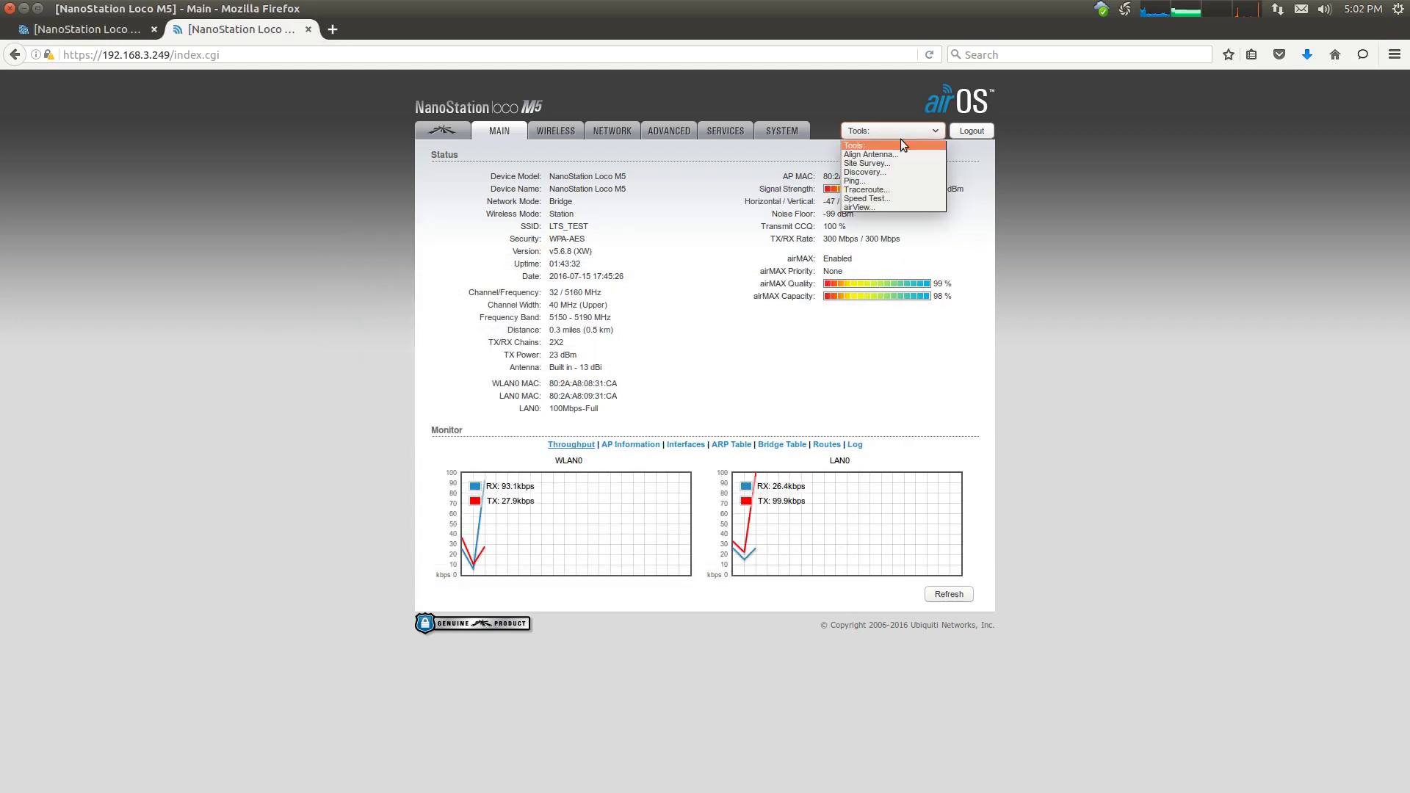
{"action": "left_click", "coordinate": [895, 208]}
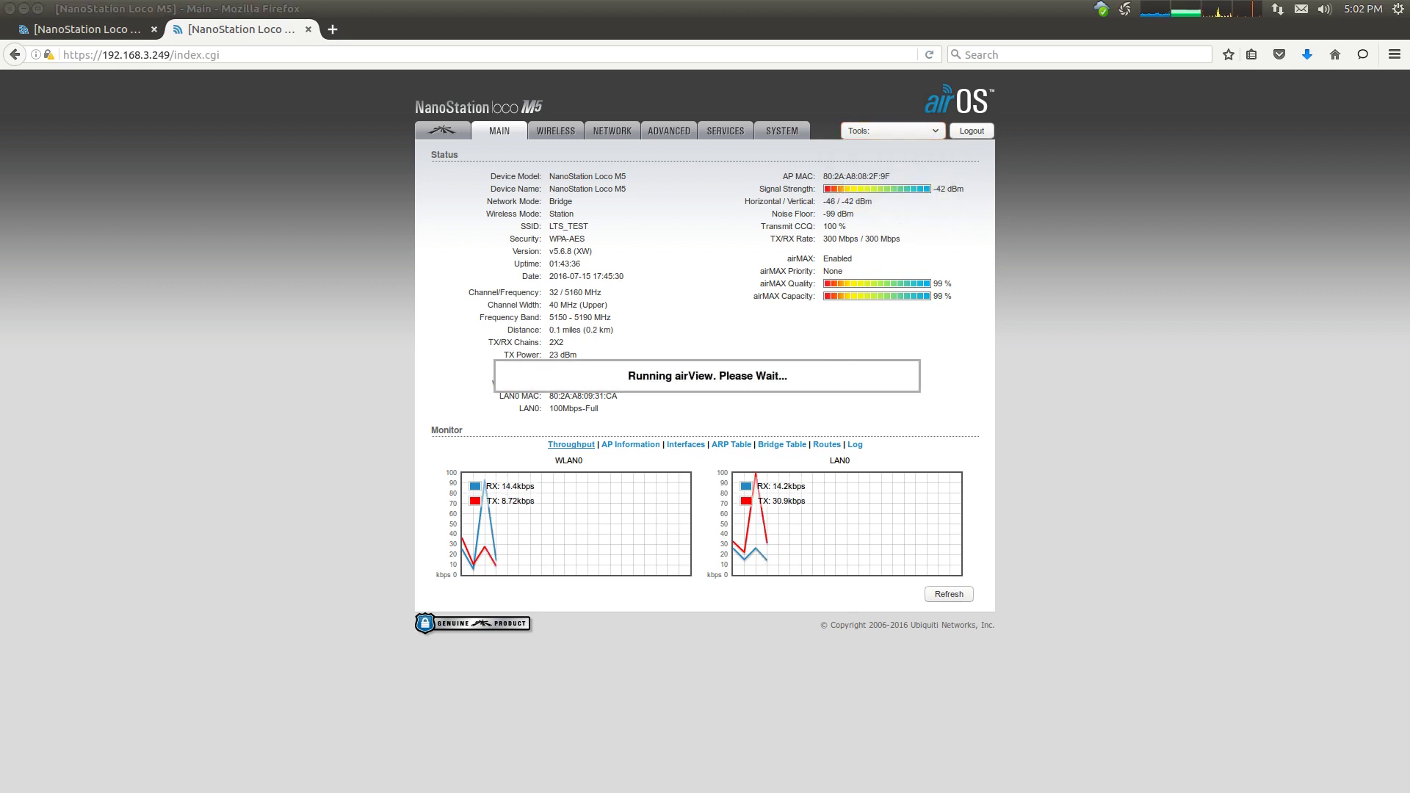
{"action": "left_click", "coordinate": [651, 442]}
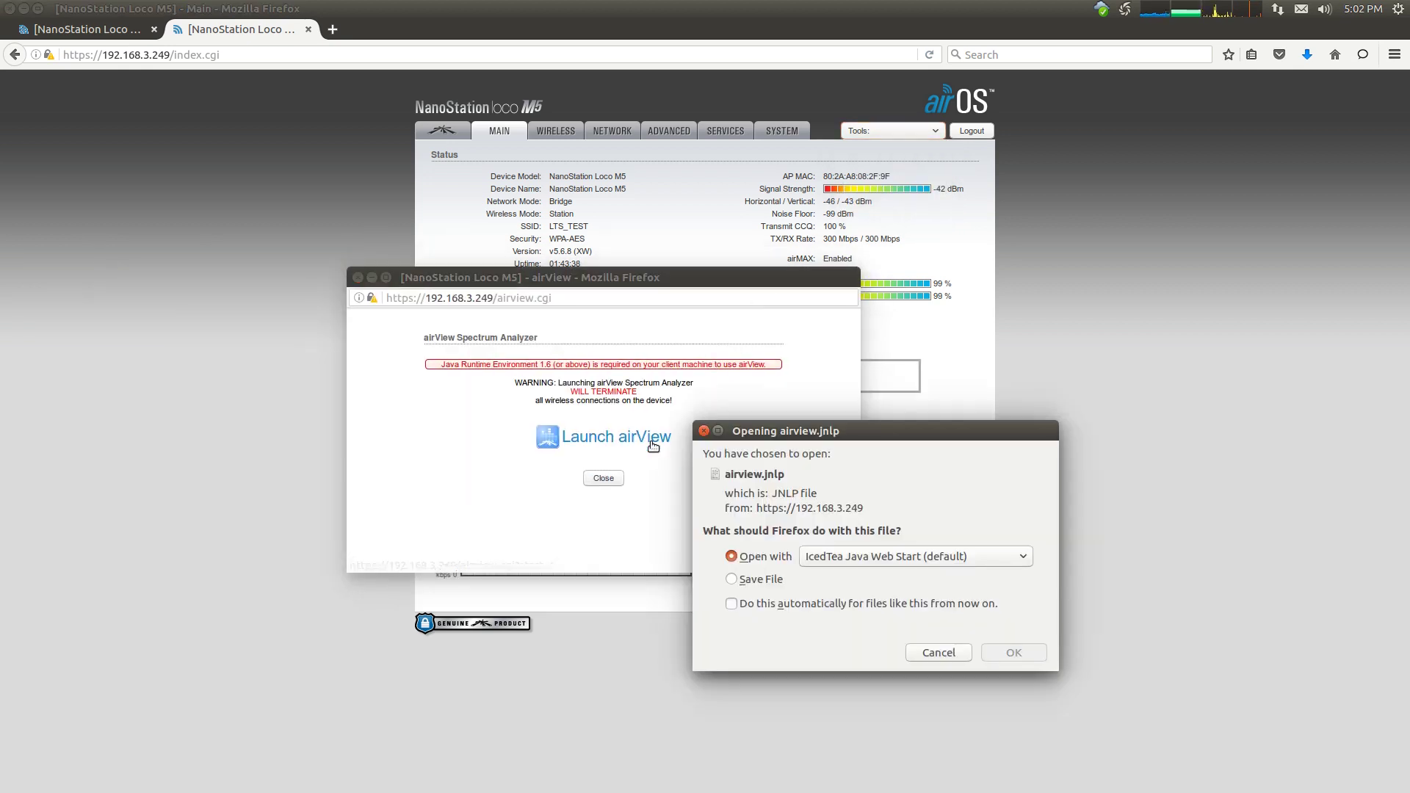
{"action": "left_click", "coordinate": [1014, 653]}
{"action": "left_click_drag", "start_coordinate": [819, 125], "coordinate": [786, 126]}
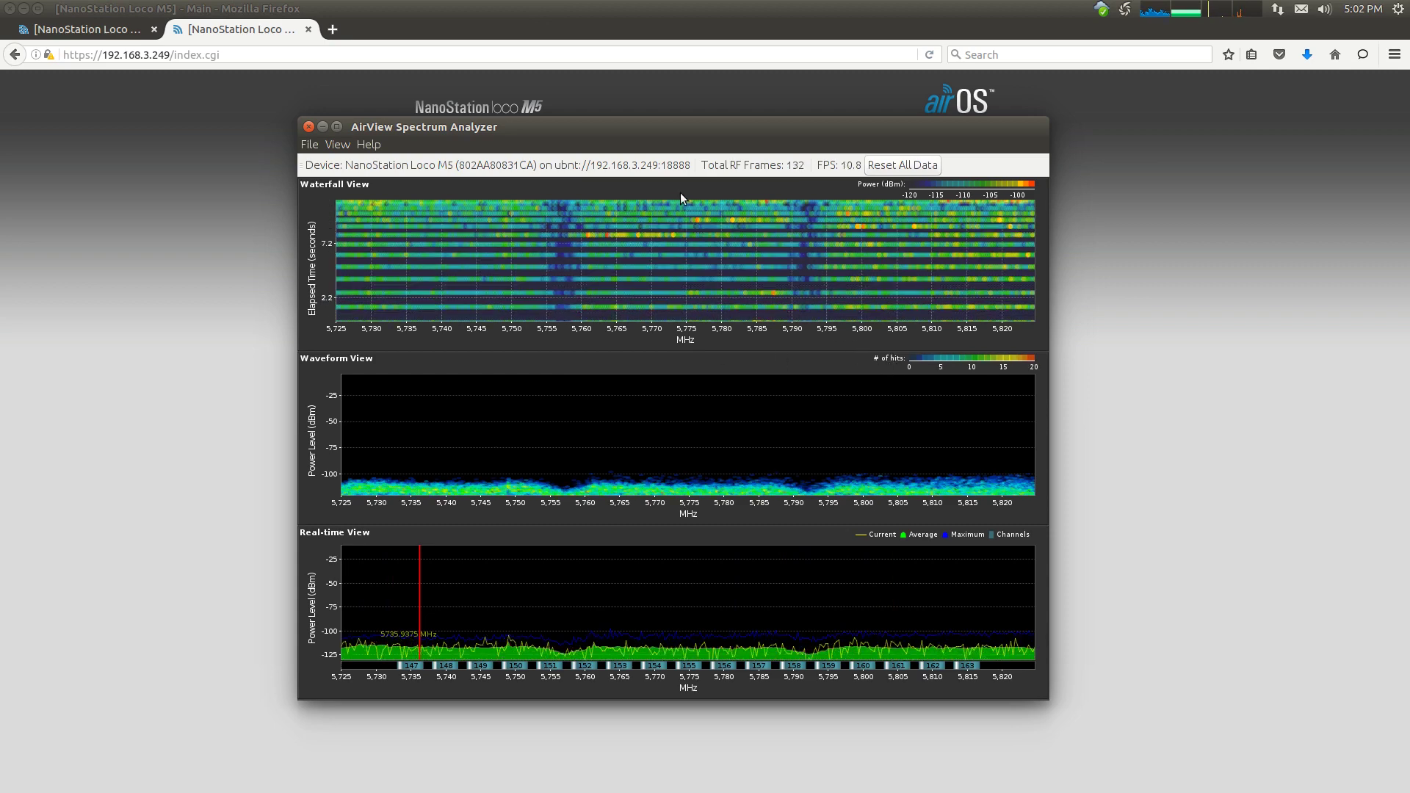
{"action": "left_click_drag", "start_coordinate": [716, 126], "coordinate": [698, 127]}
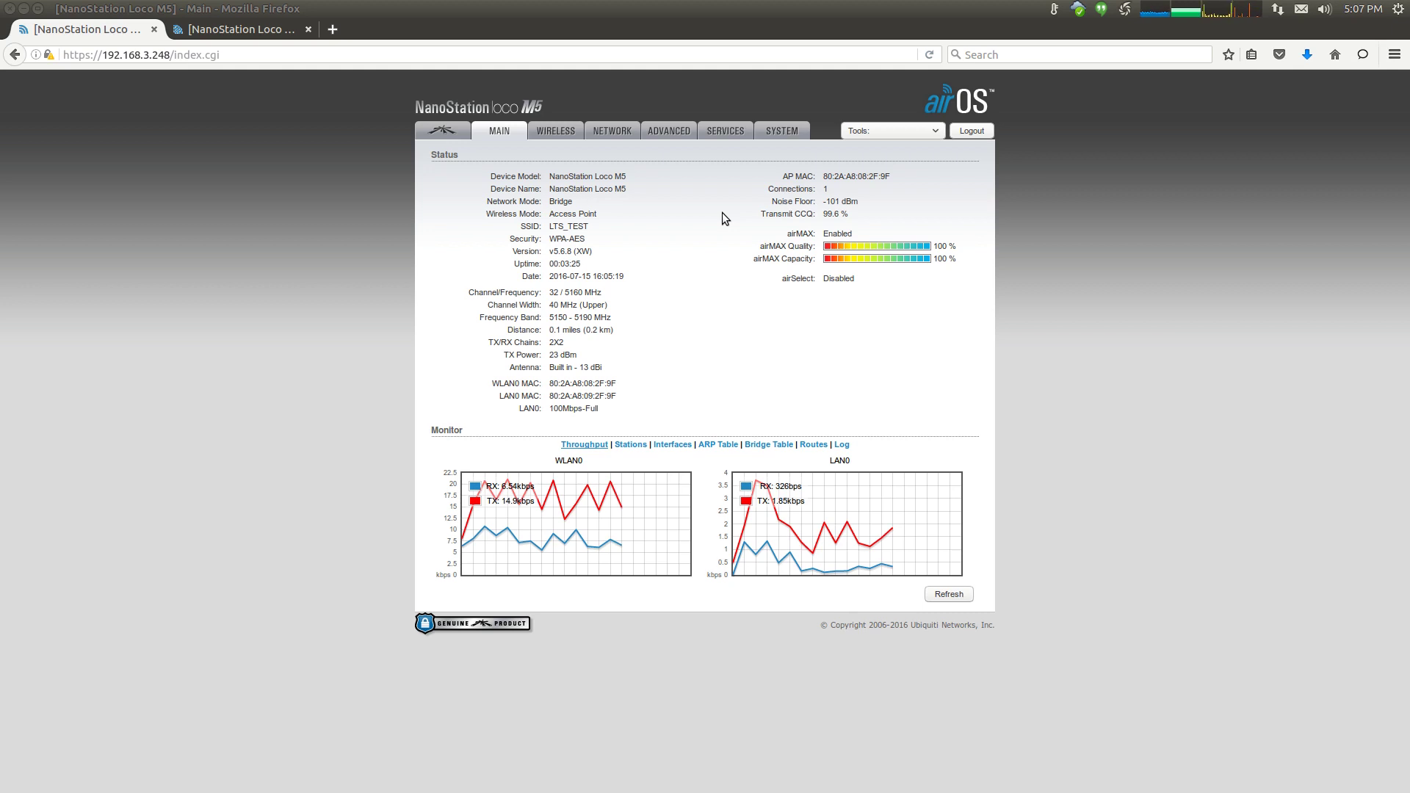
{"action": "left_click", "coordinate": [879, 129]}
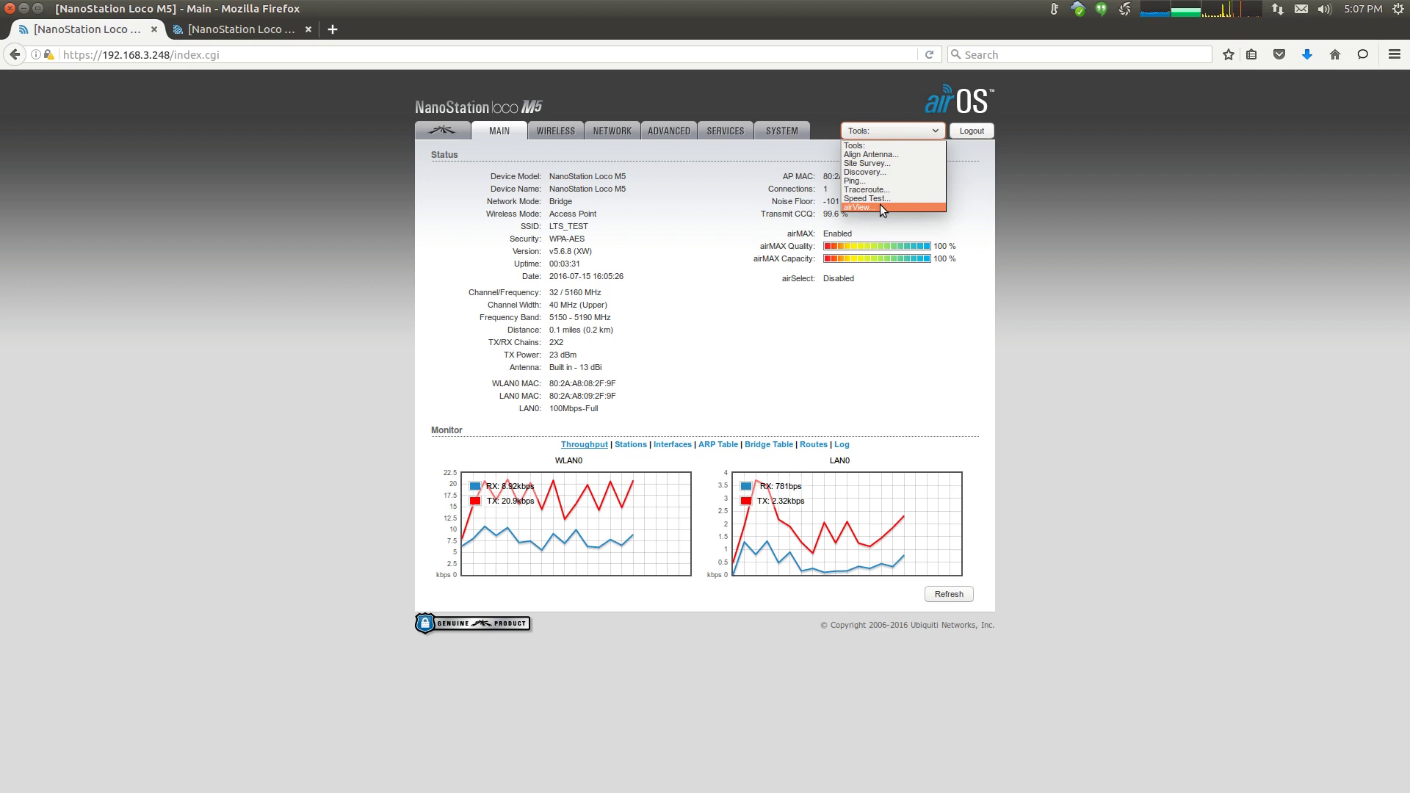
{"action": "left_click", "coordinate": [801, 229]}
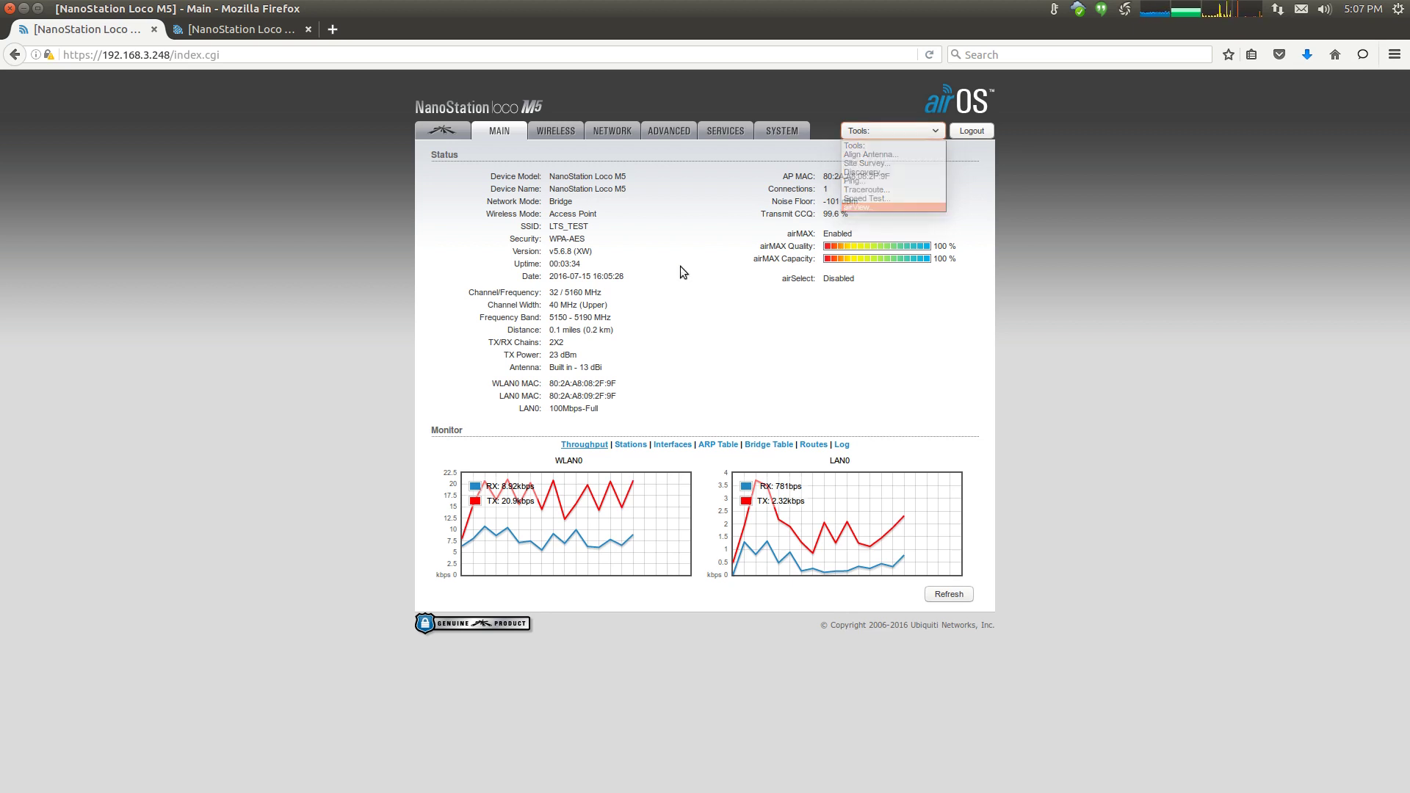